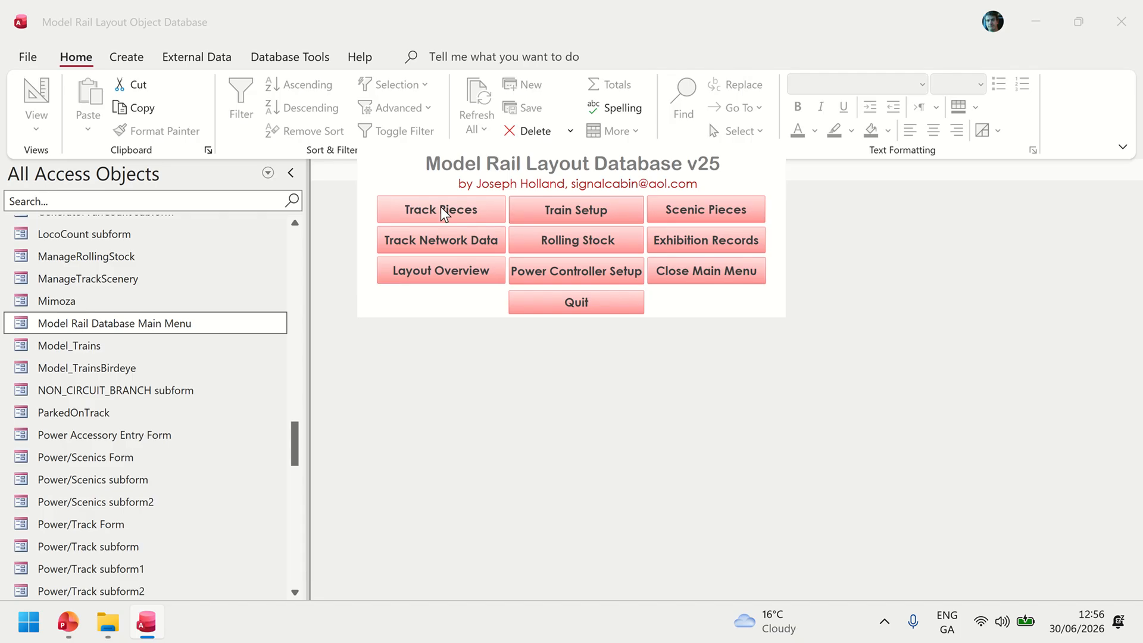
Review the DC power connector's track record and the list of available track IDs, then return to the main menu
click(441, 209)
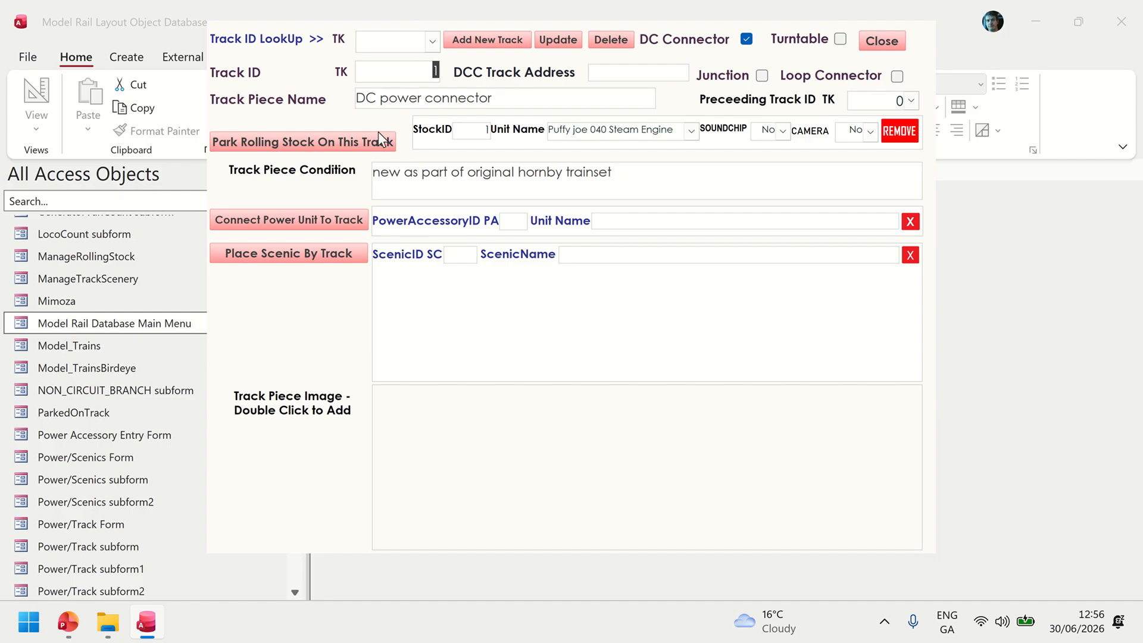
click(433, 43)
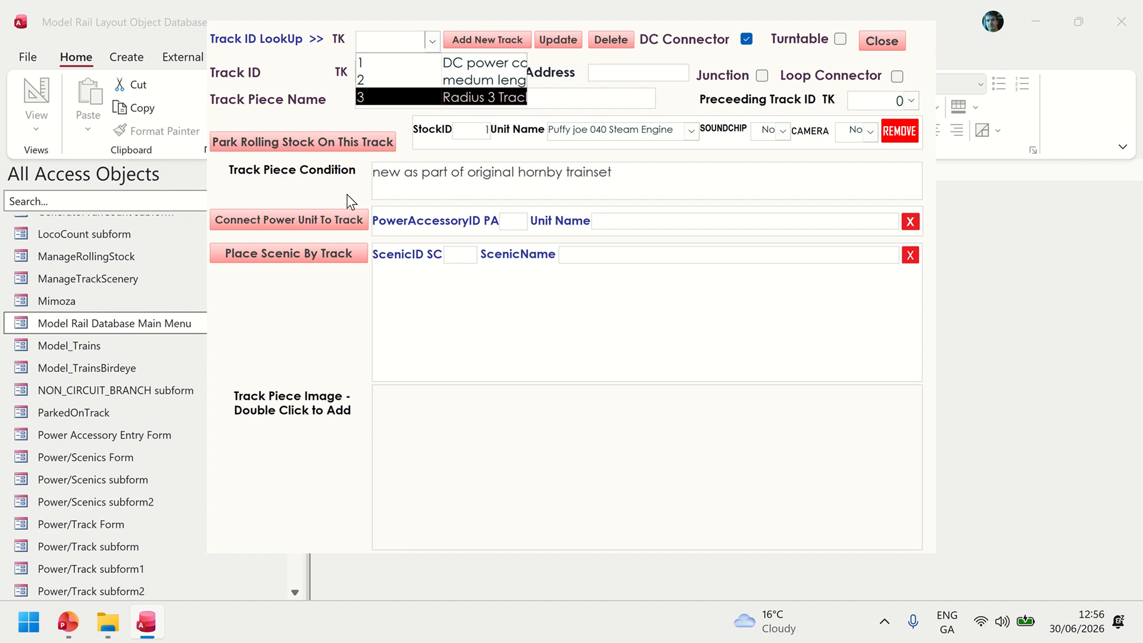
click(326, 364)
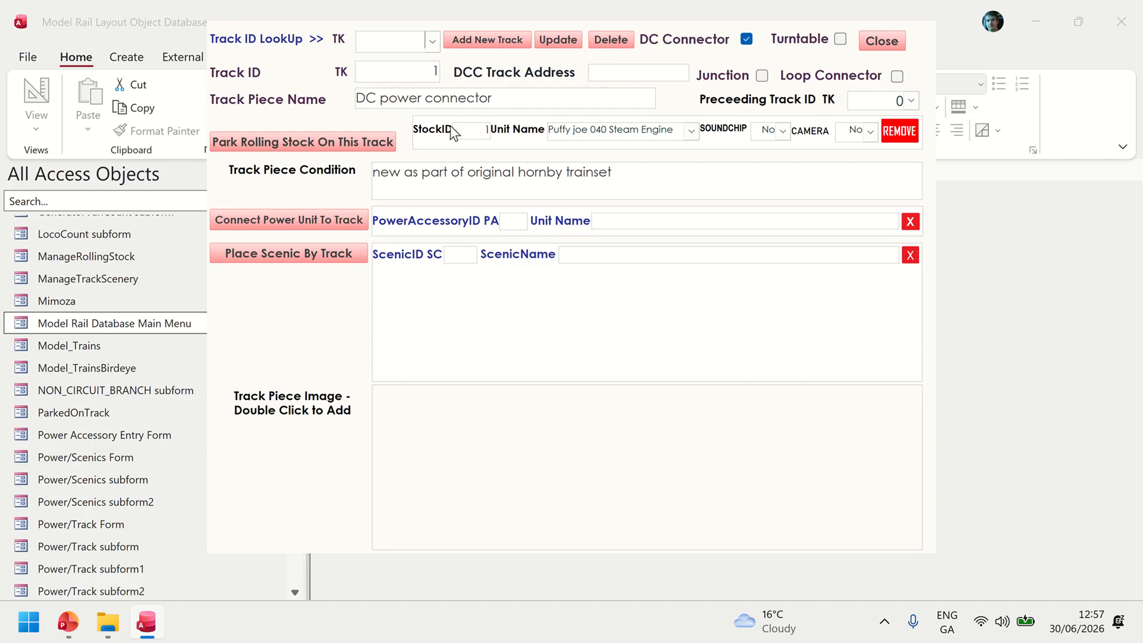
click(885, 45)
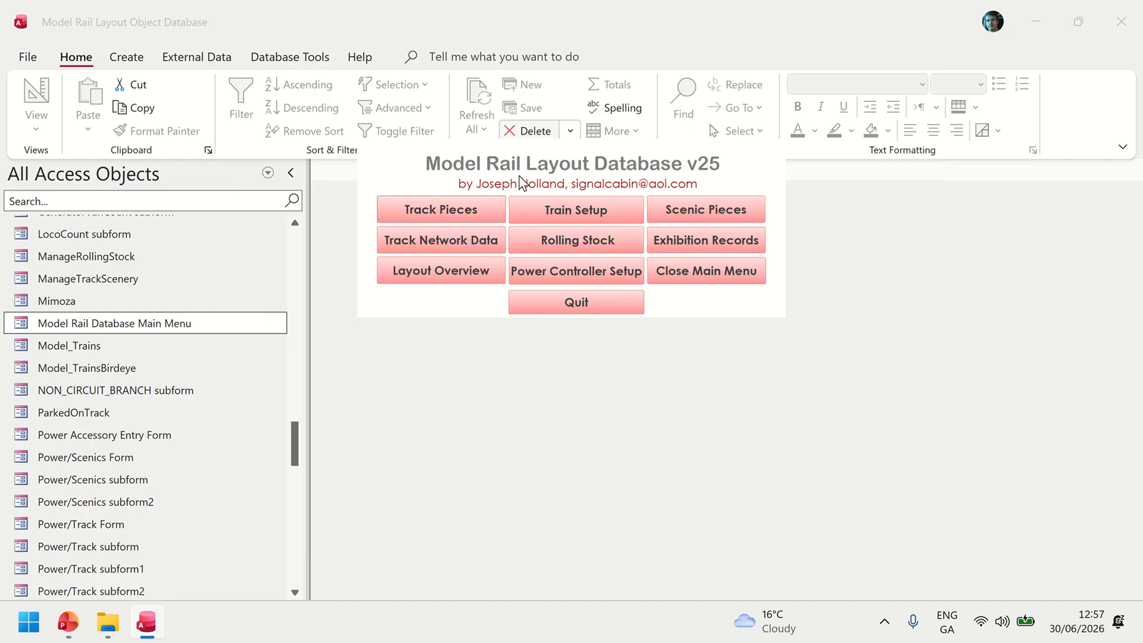
From the Puffy Joe Train's setup, create a new rolling stock unit with the unique name "The Steam Crane"
click(597, 215)
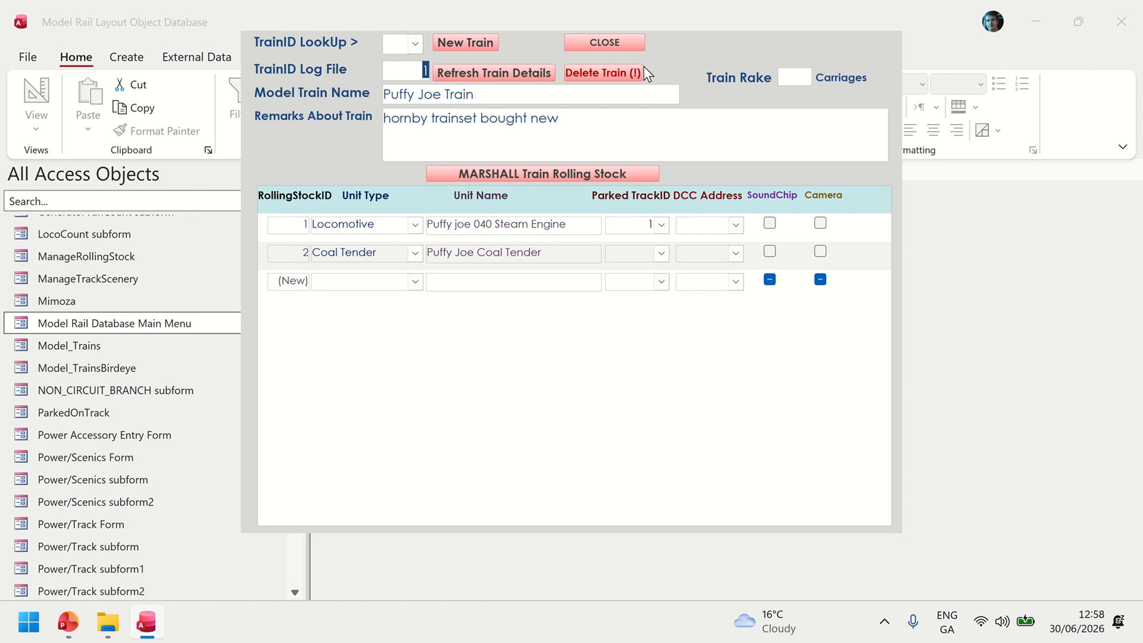
click(537, 170)
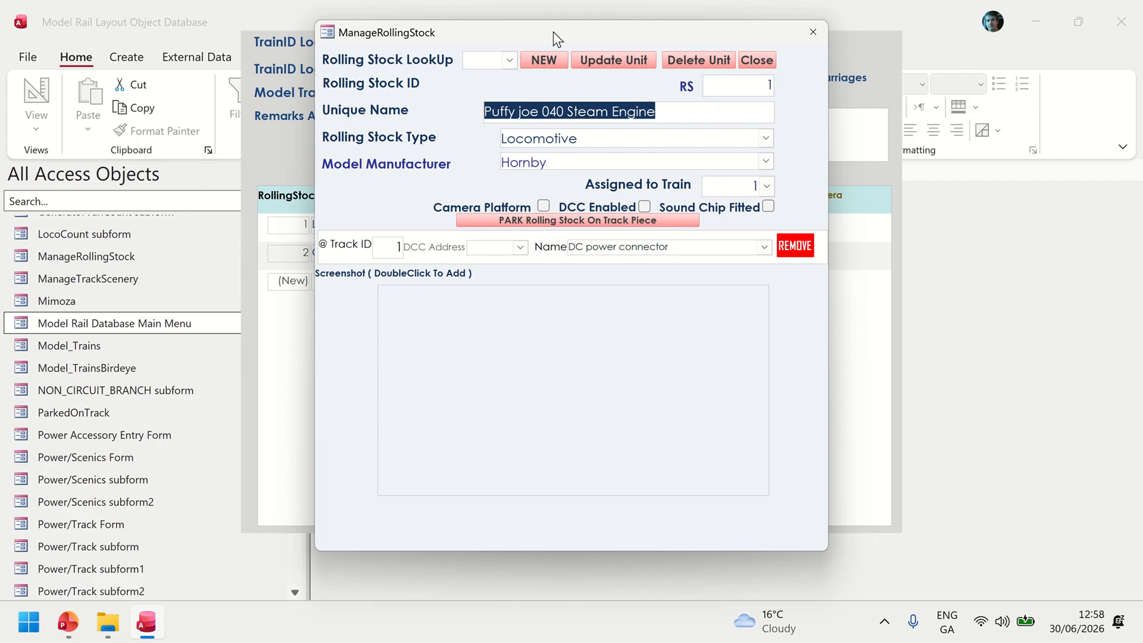
click(536, 68)
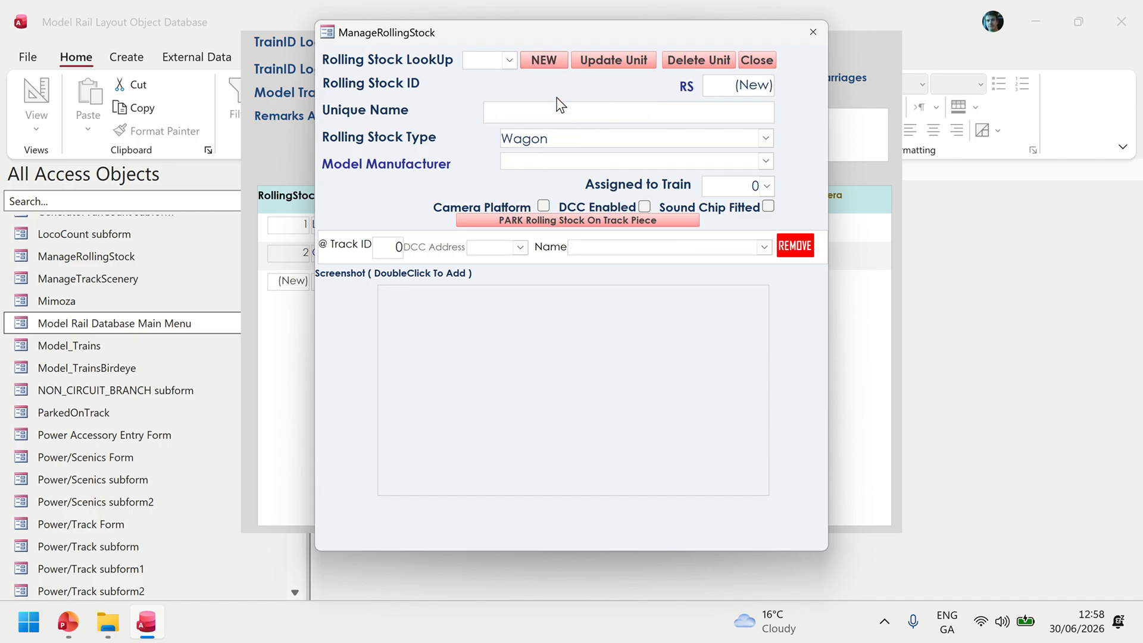
click(567, 113)
text(The Steam Crane)
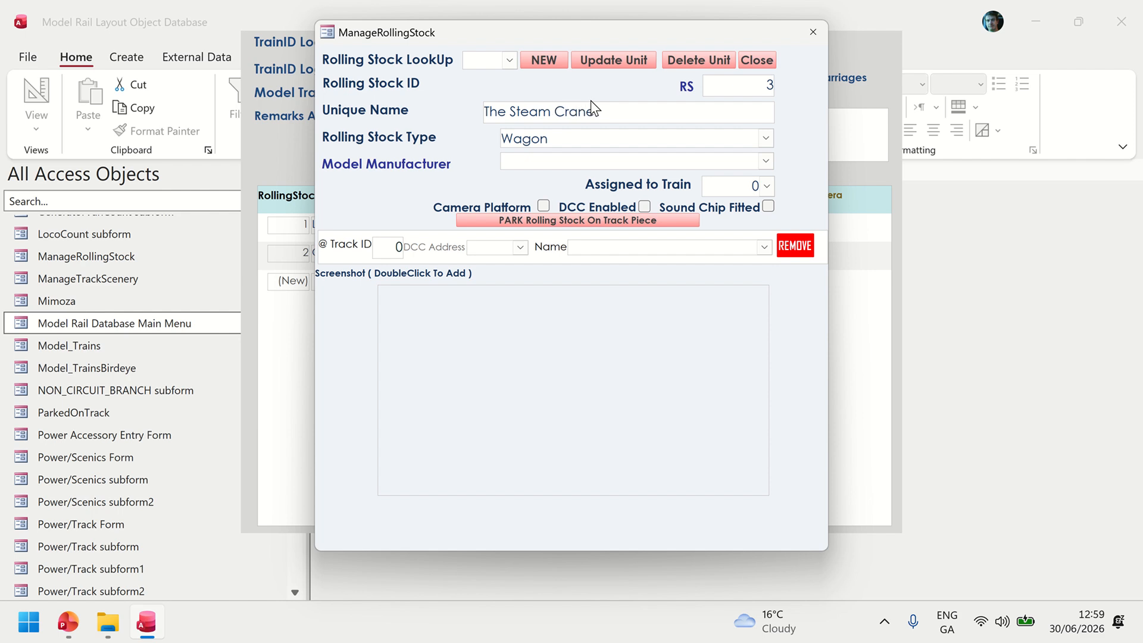
Set the steam crane's rolling stock type to "Crane", adding it as a new item in the type list
click(765, 140)
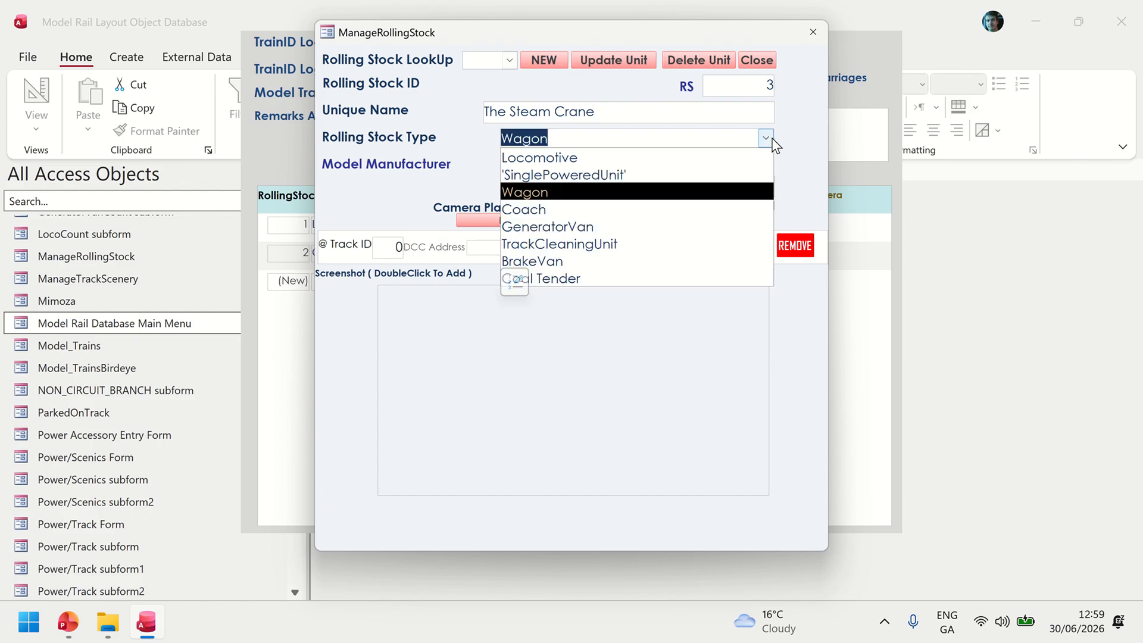
click(774, 141)
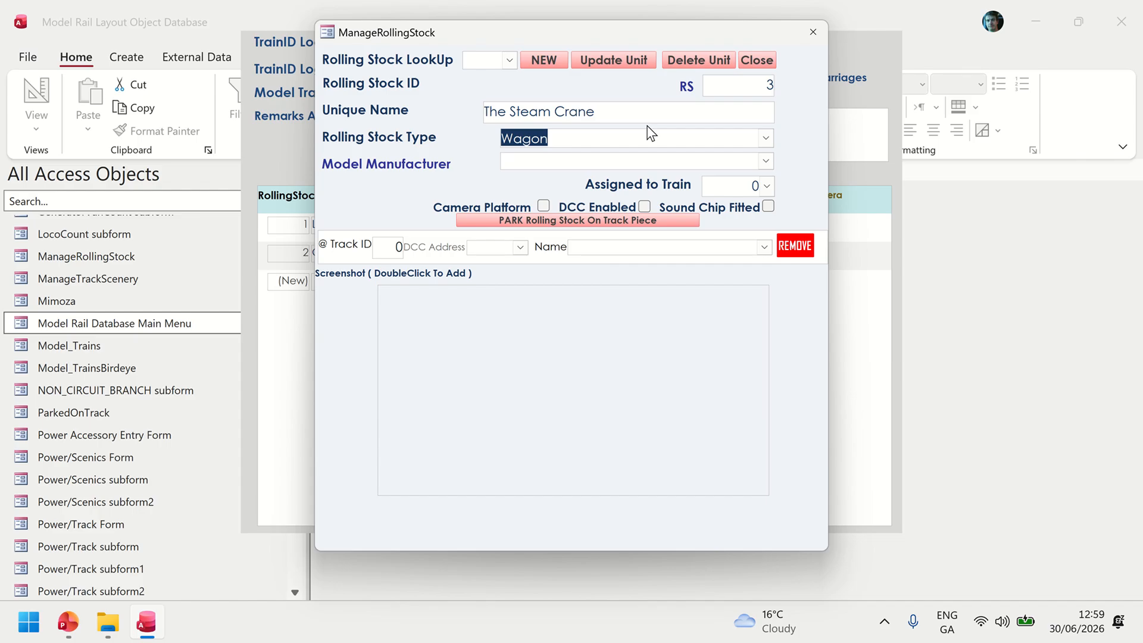
key(Delete)
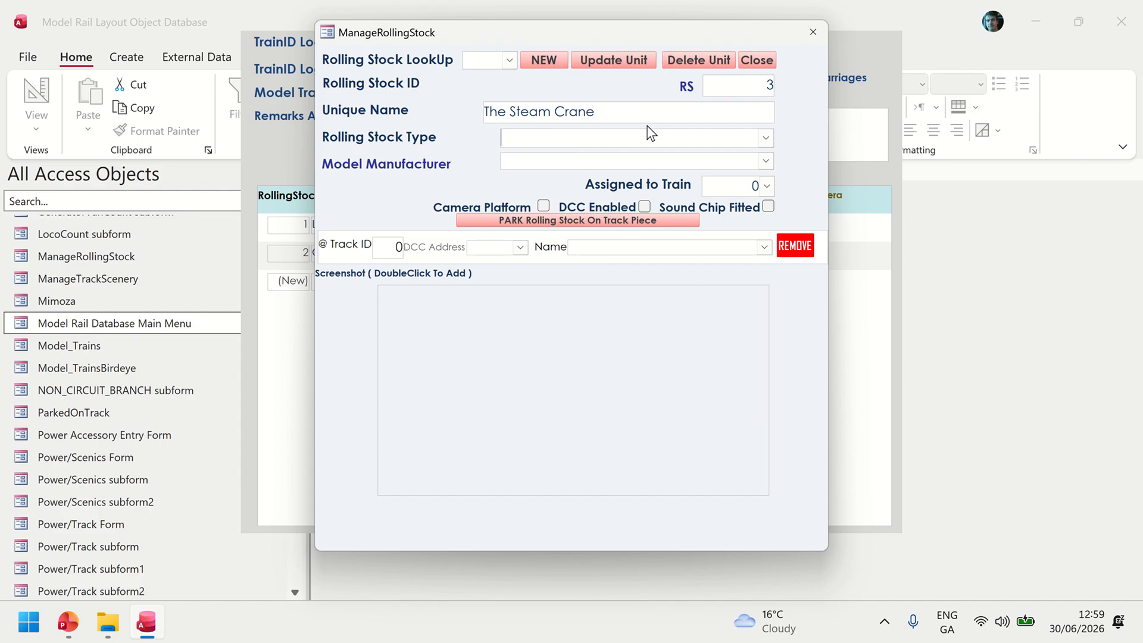
text(Crane)
click(765, 162)
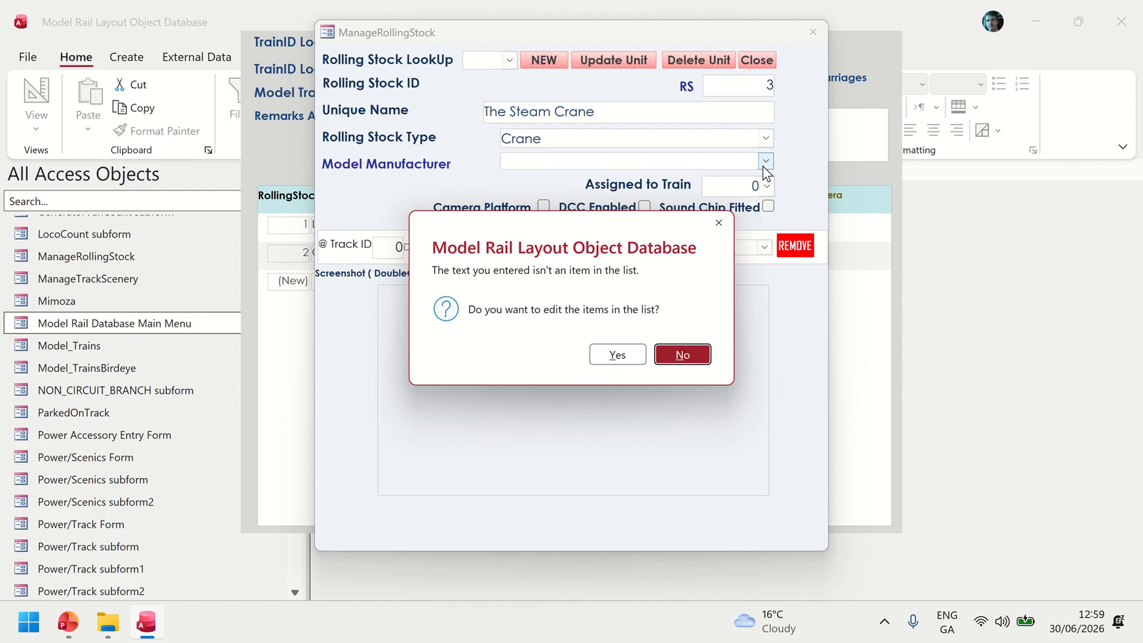
click(618, 354)
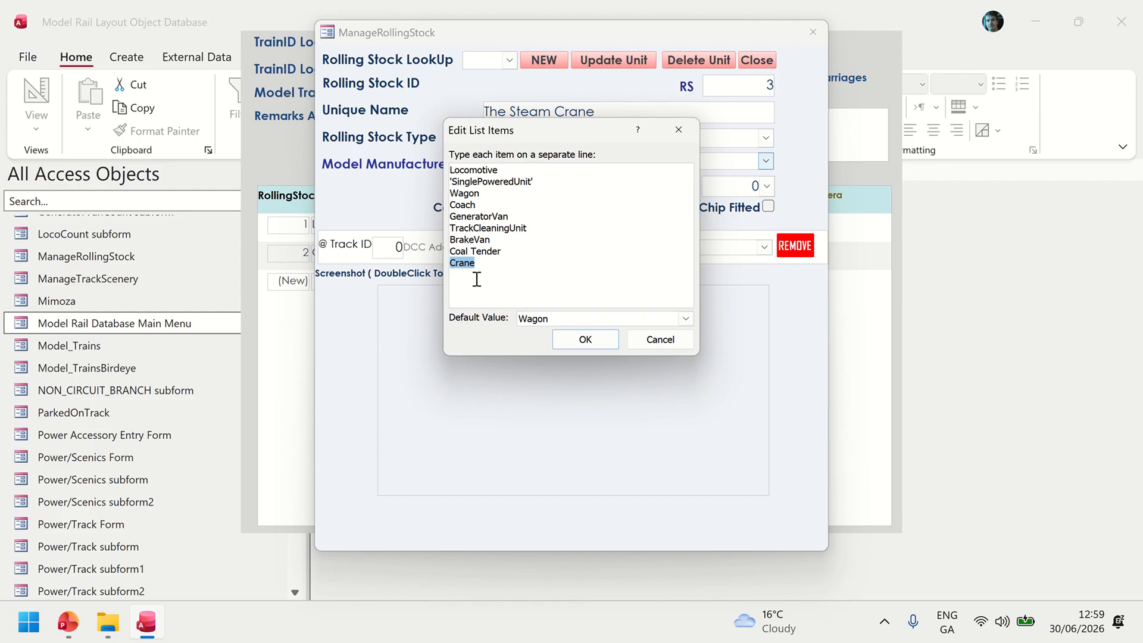
click(599, 345)
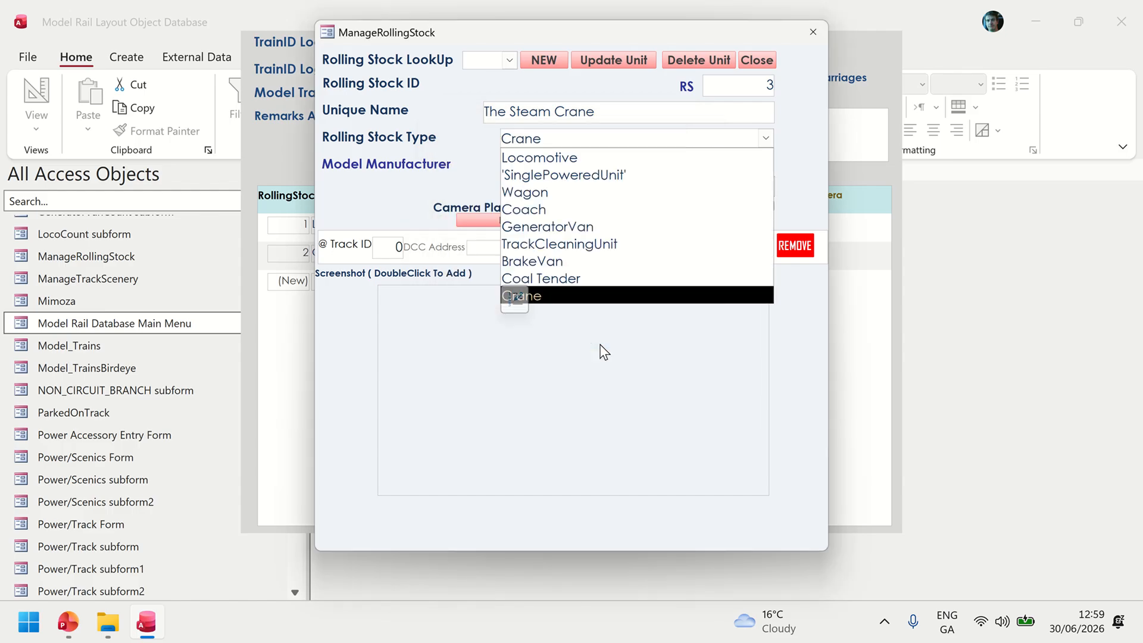
click(426, 142)
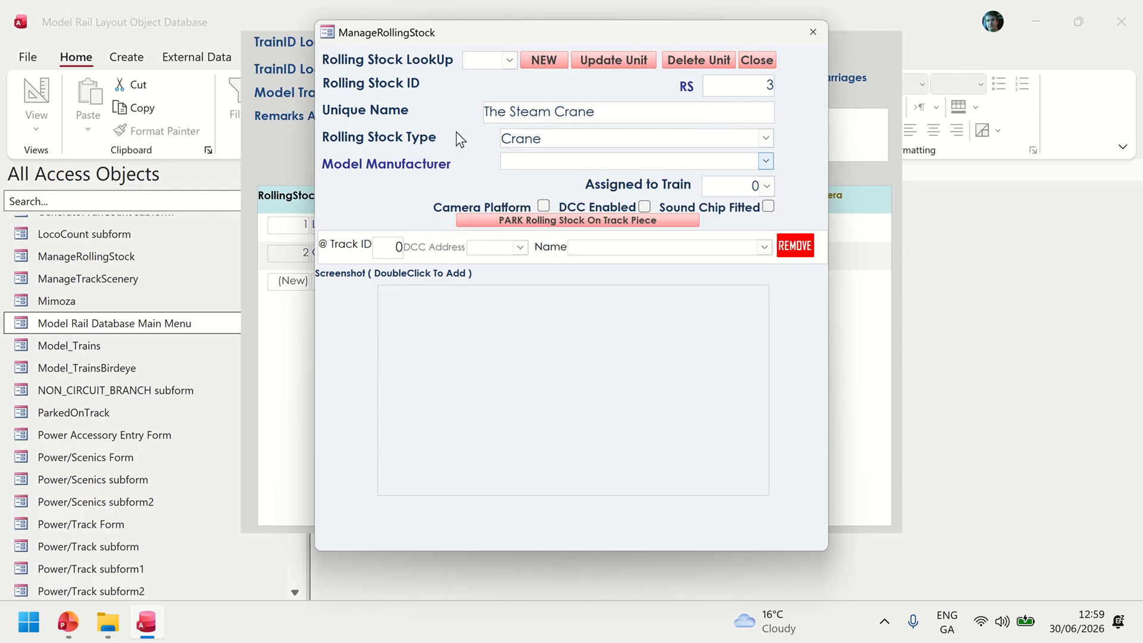
Enter "Fugeze" as the steam crane's model manufacturer
click(768, 161)
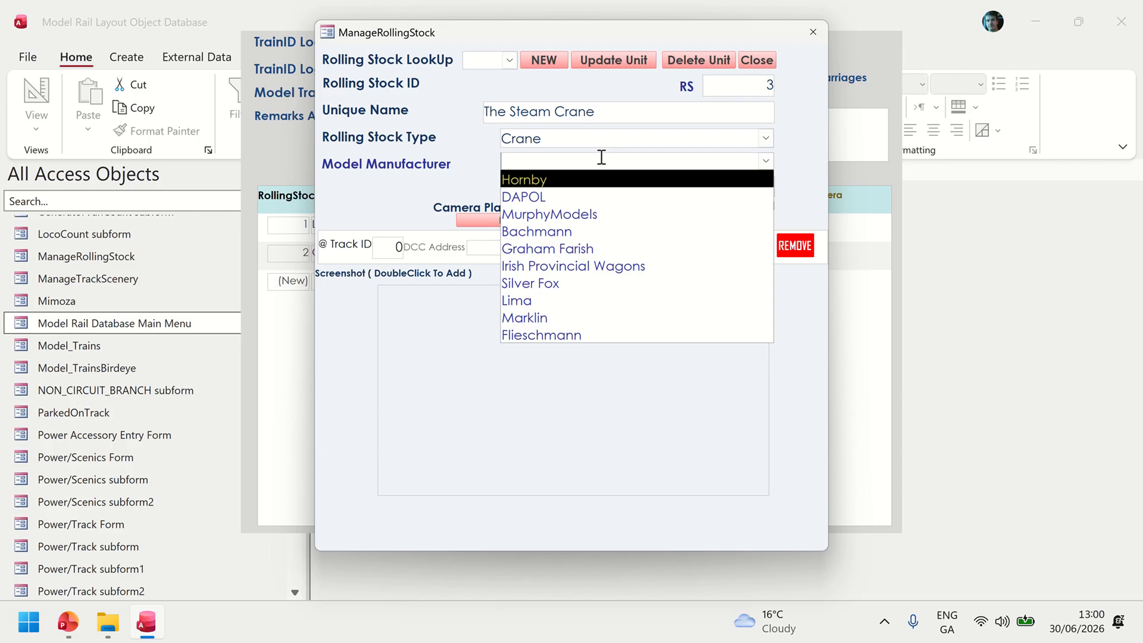
text(F)
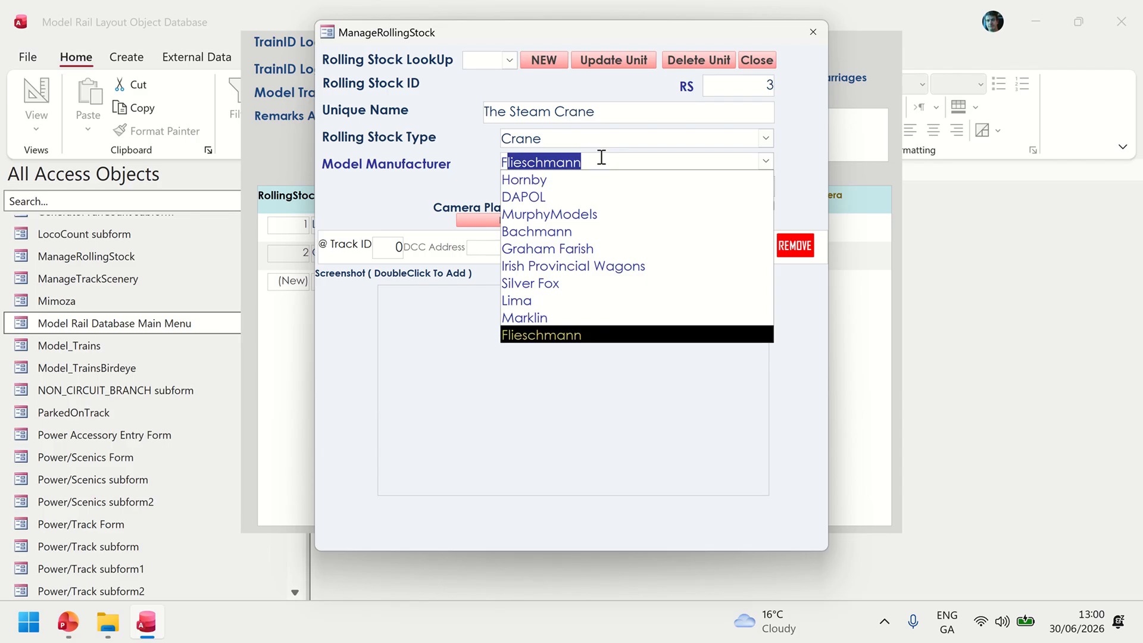
text(g)
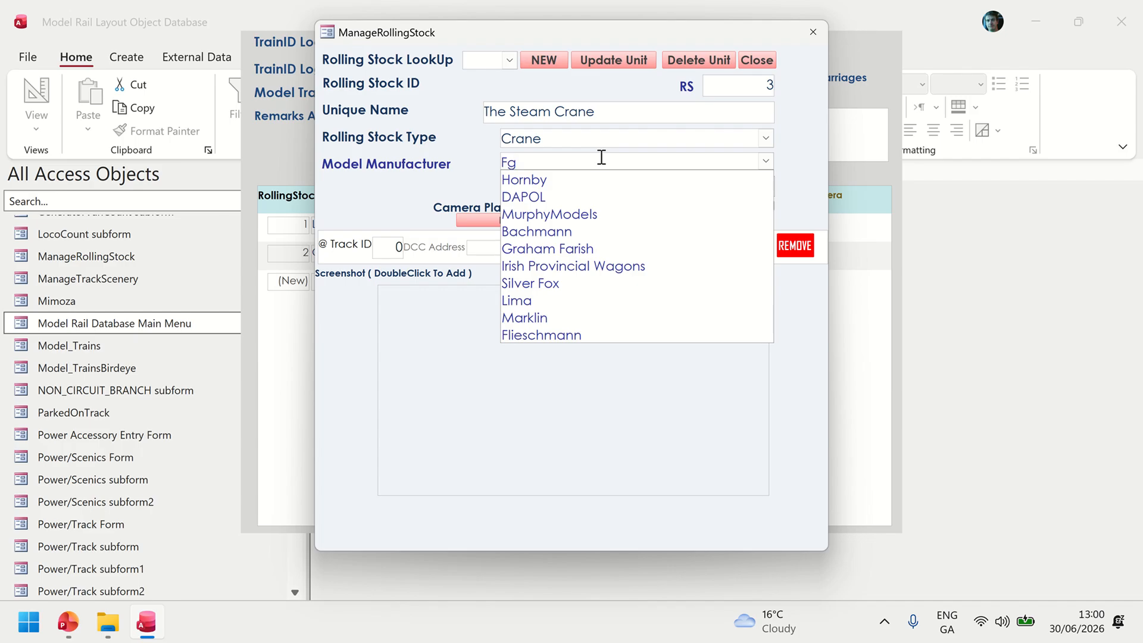
key(BackSpace)
text(ugeze)
click(361, 198)
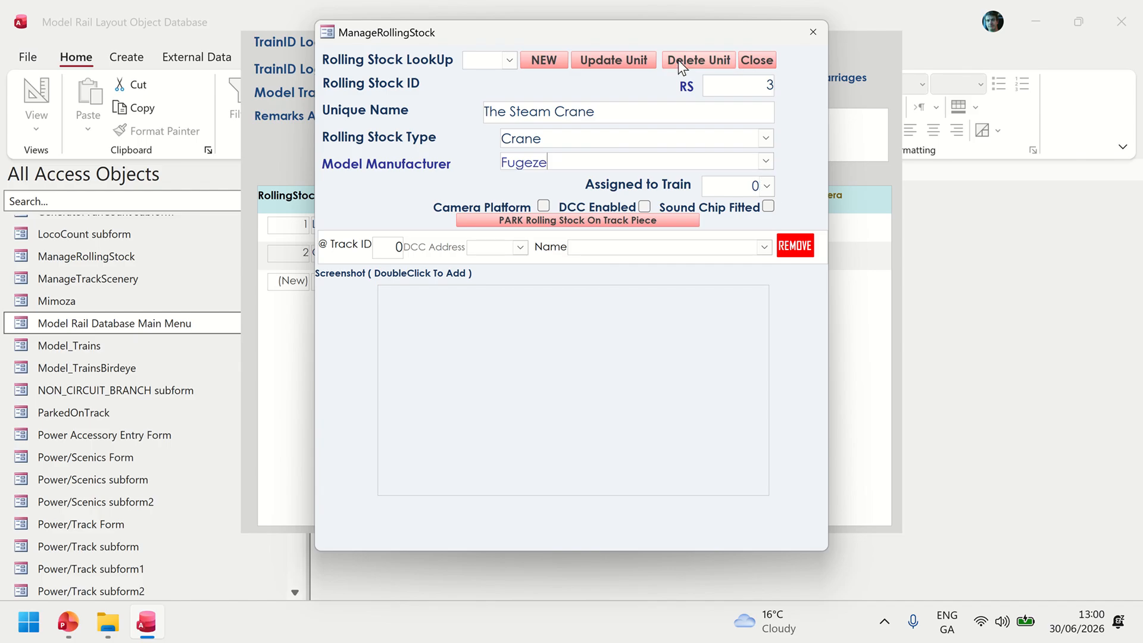
Assign the steam crane to train 1, Puffy Joe Train, update the unit and close the rolling stock form
click(629, 60)
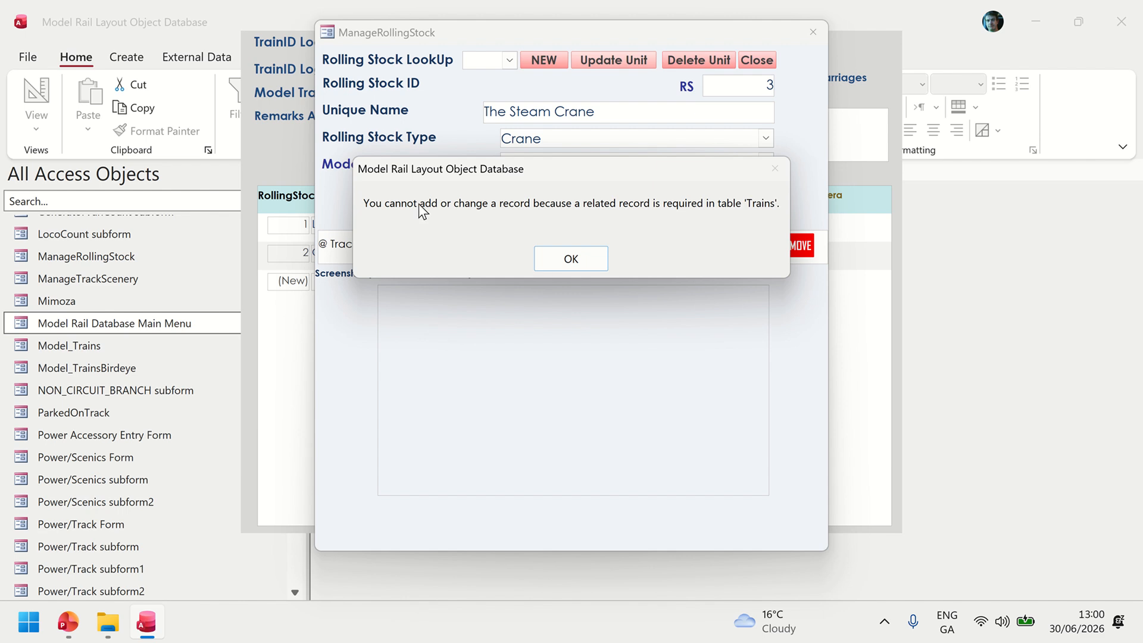
click(565, 263)
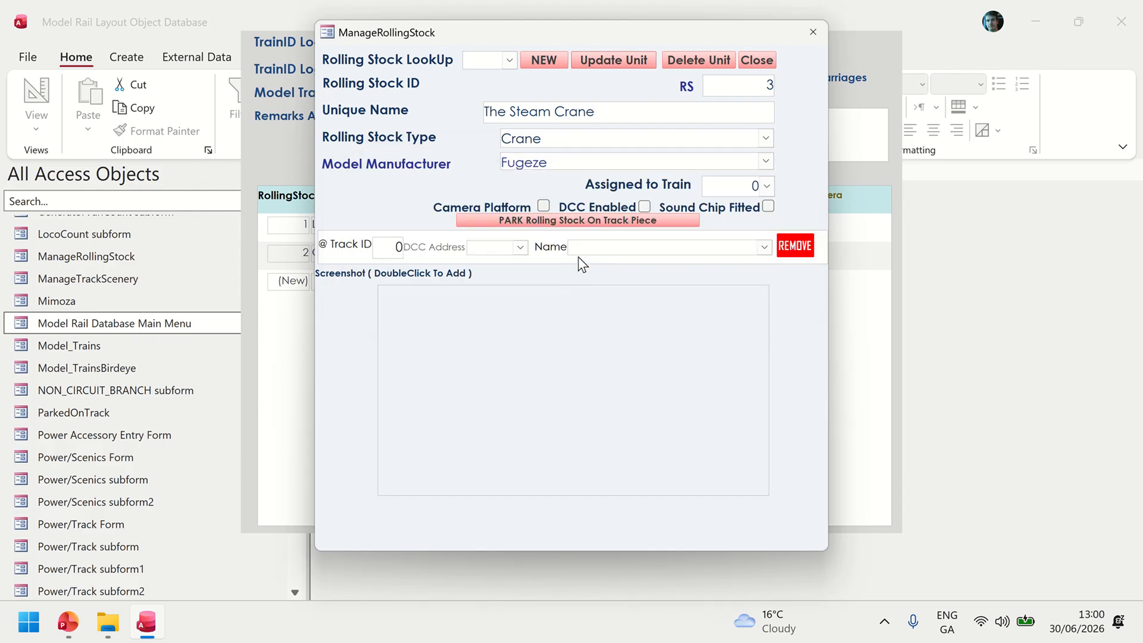
click(767, 187)
click(737, 202)
click(616, 63)
click(768, 61)
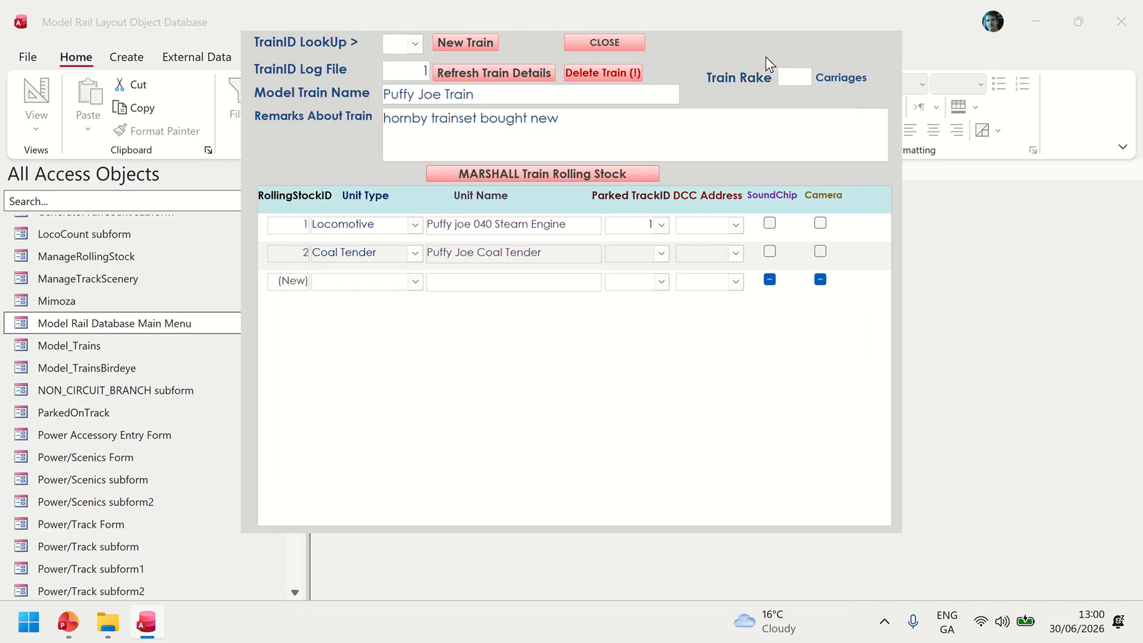
Refresh the Puffy Joe Train details and reopen the train setup form to check its rolling stock list
click(502, 73)
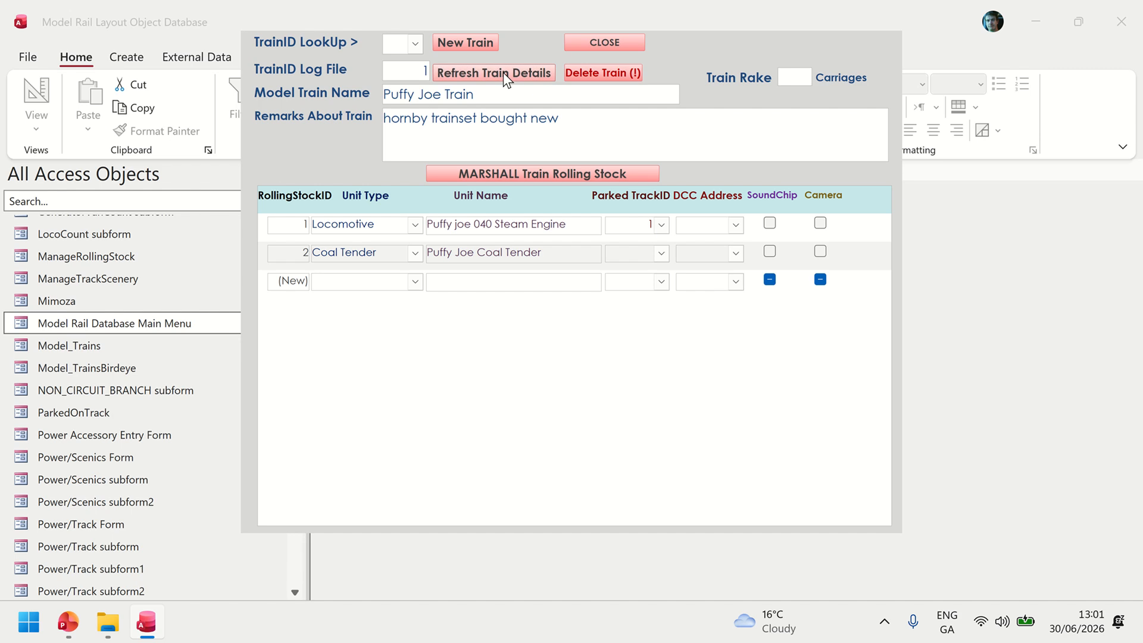
click(620, 48)
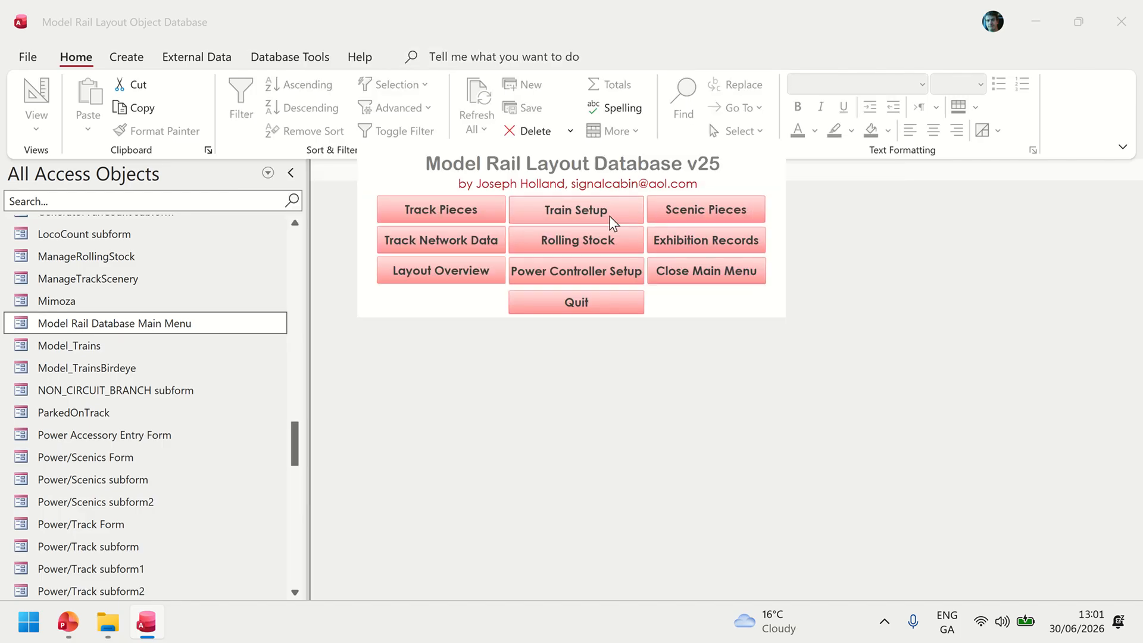
click(559, 210)
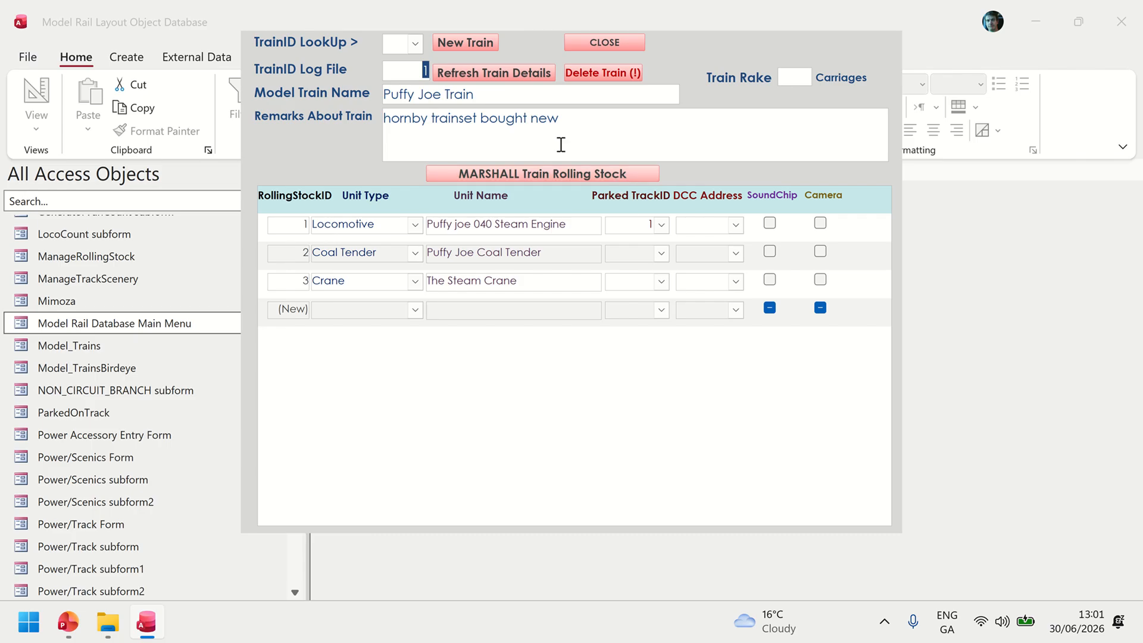
Create a new rolling stock unit named "Wiggly Wagon" with "Fugeze" as its model manufacturer
click(515, 175)
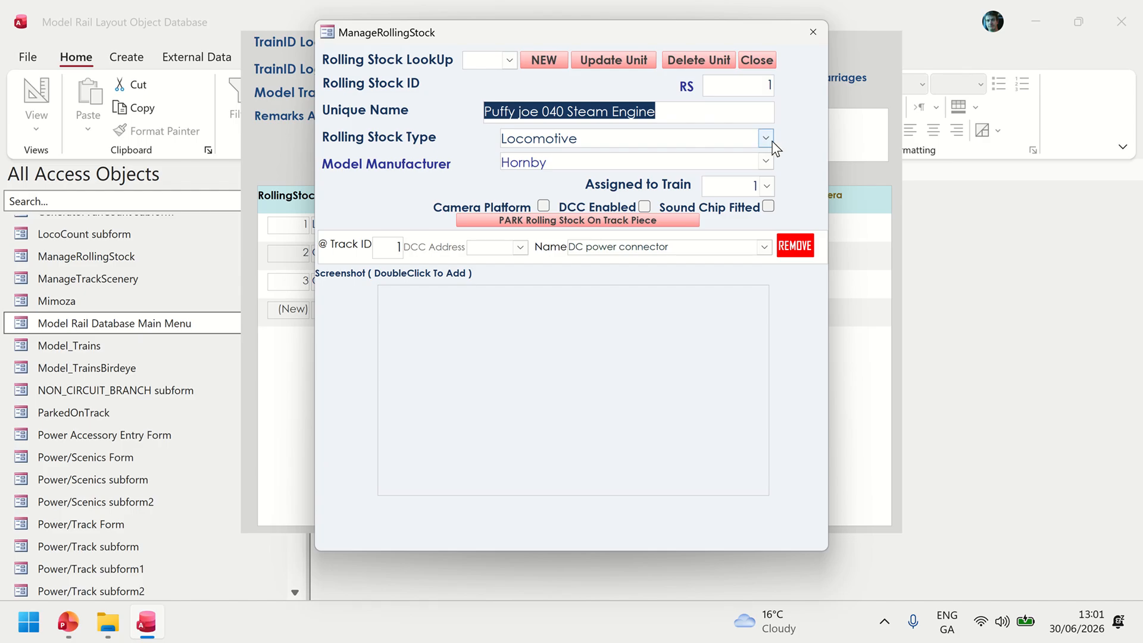
click(545, 62)
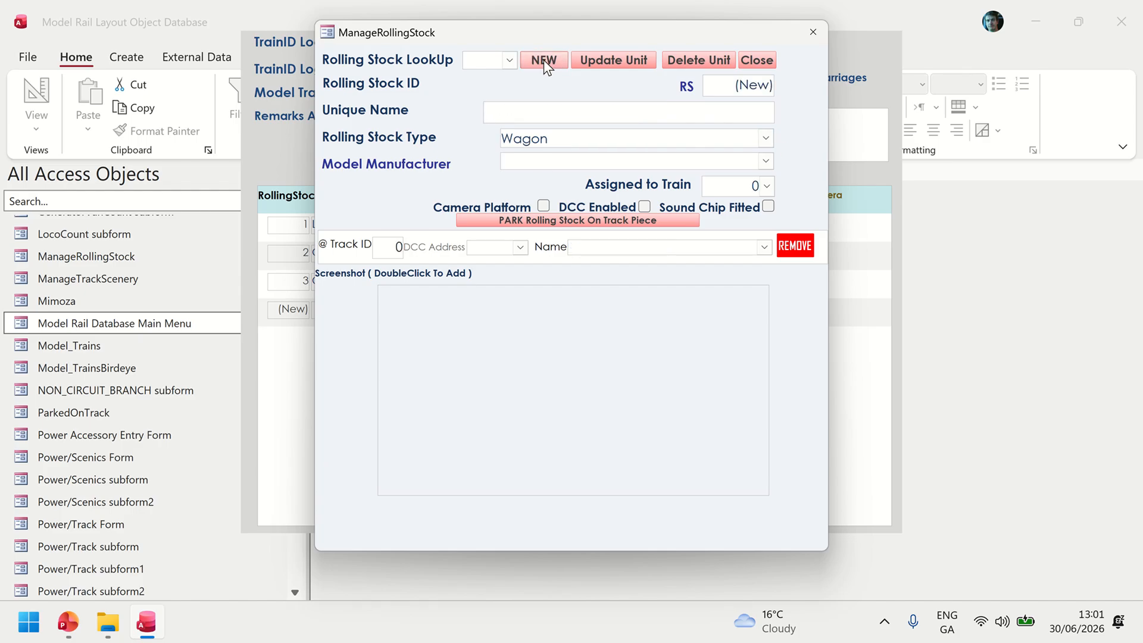
click(613, 109)
text(Wiggly Wagon)
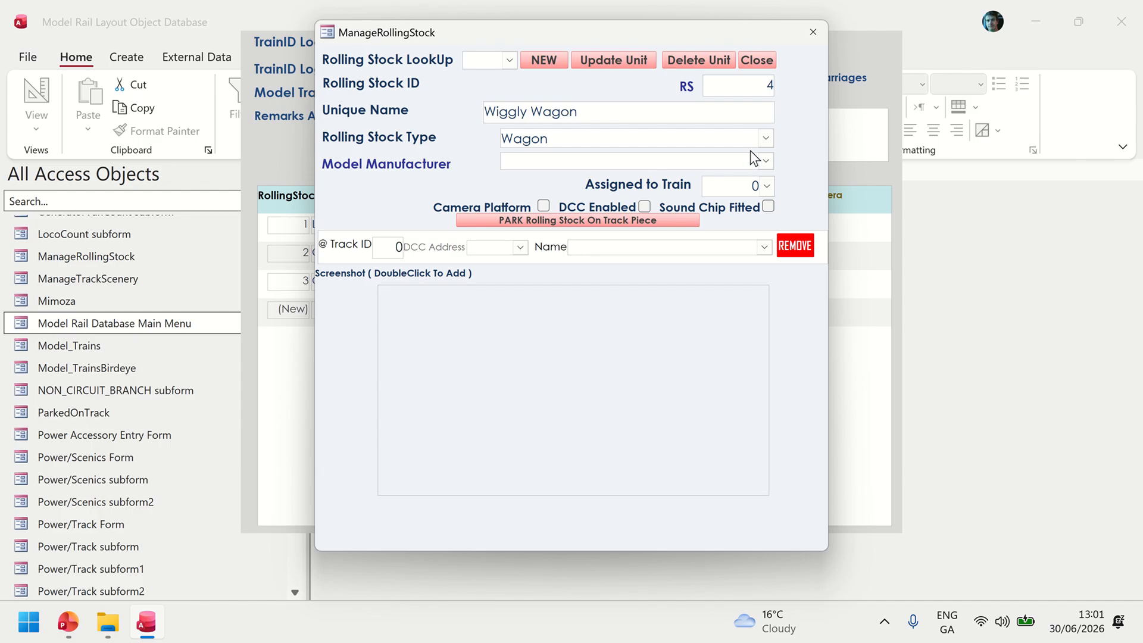
click(768, 167)
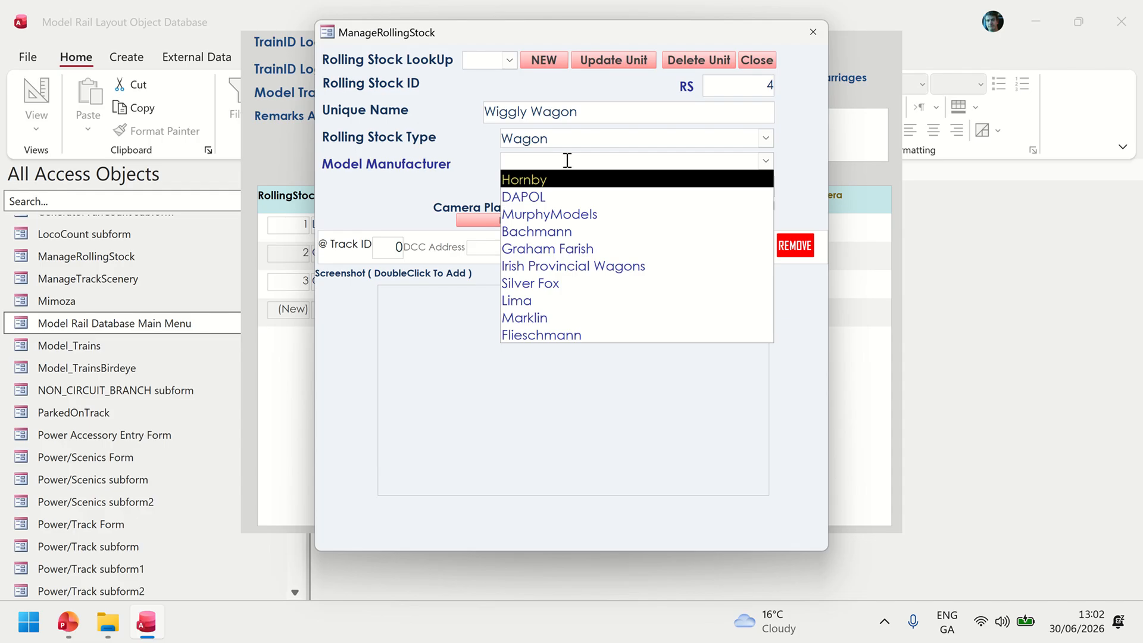
text(Fugeze)
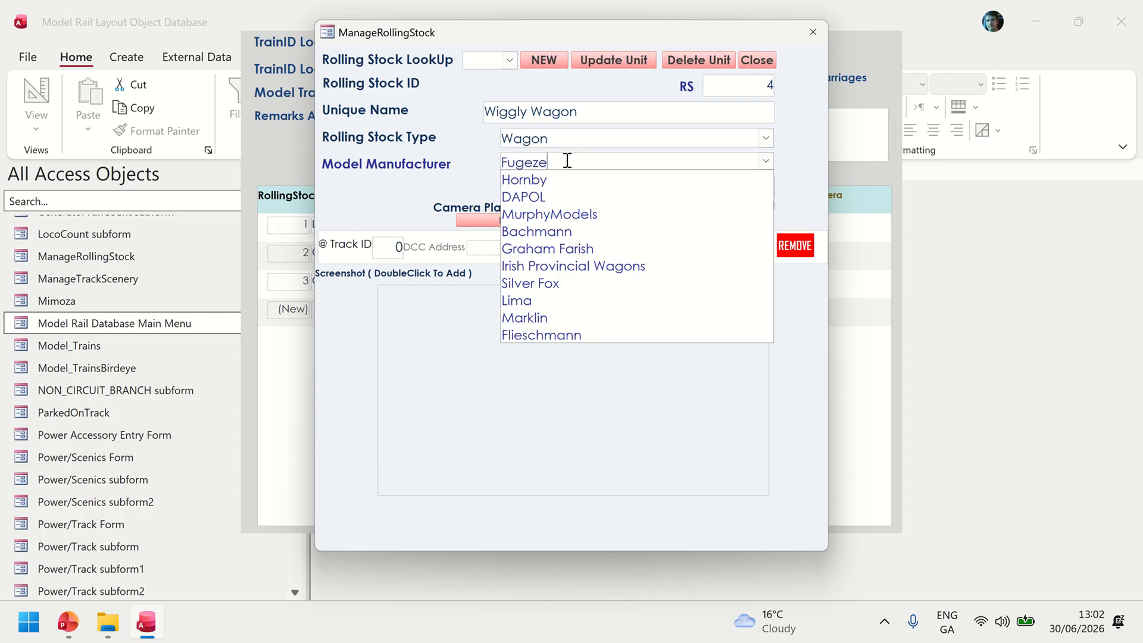
click(397, 178)
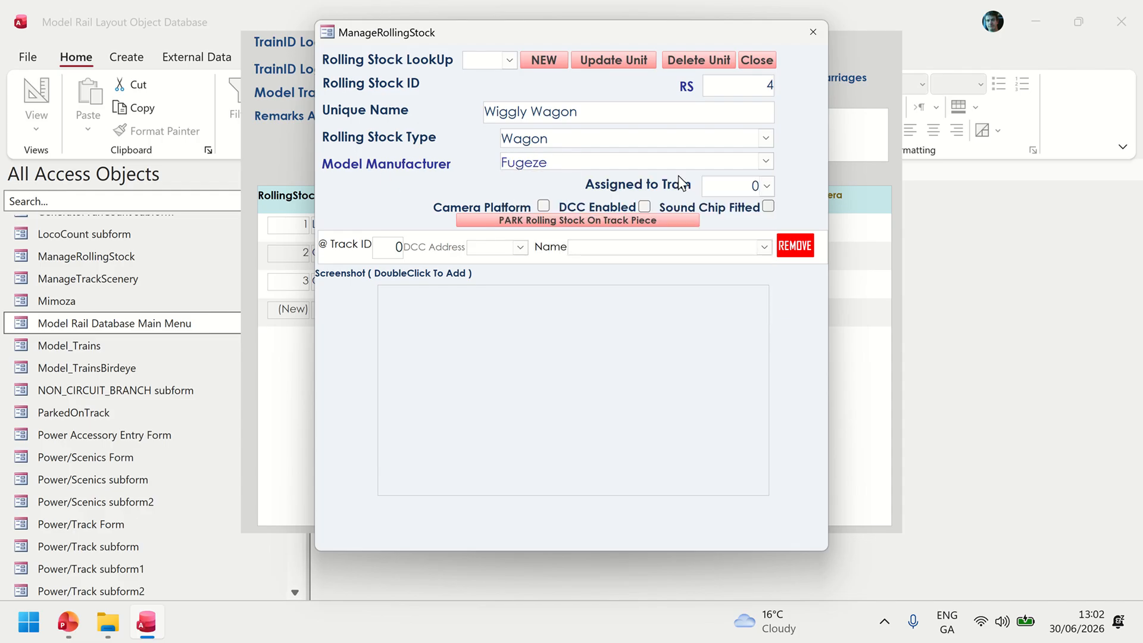
Assign the Wiggly Wagon to train 1, Puffy Joe Train, update the unit and close the rolling stock form
click(766, 187)
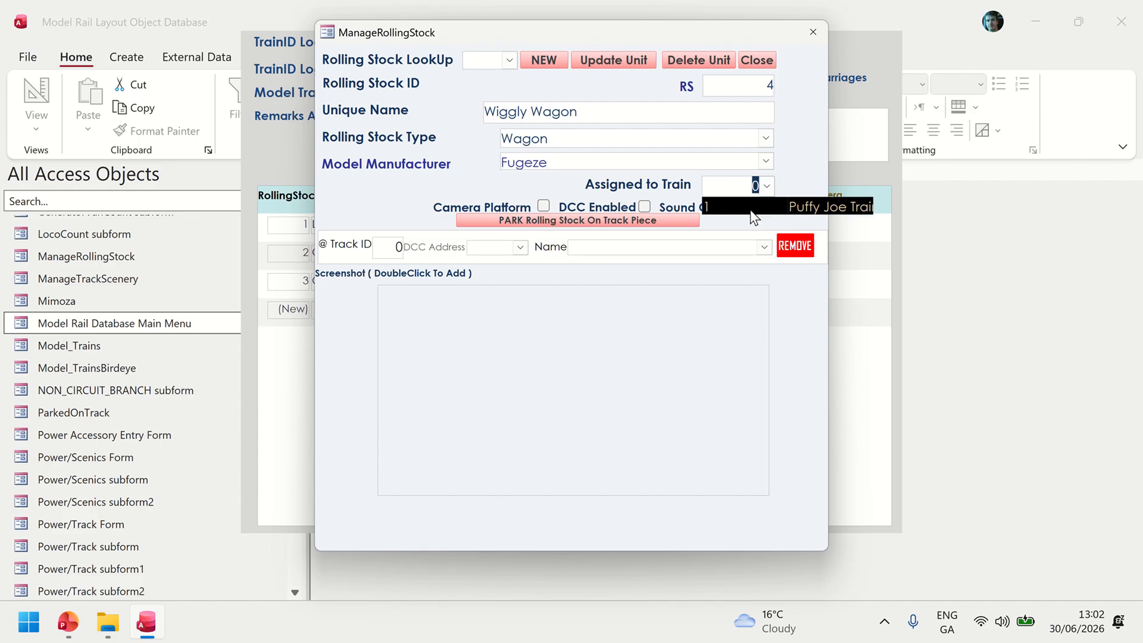
click(750, 210)
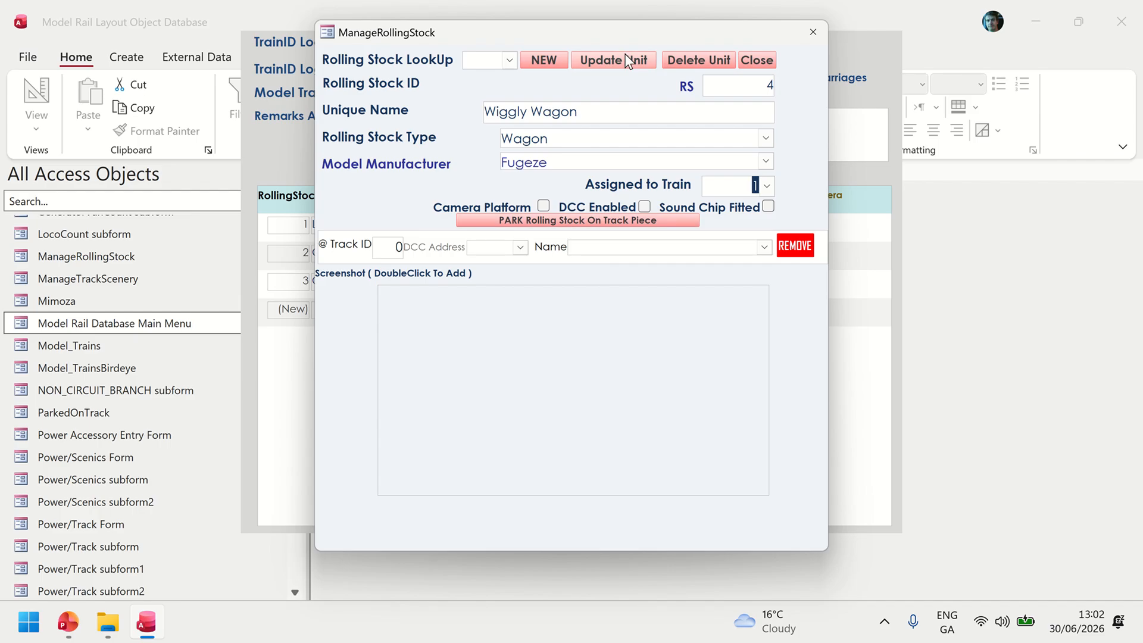
click(602, 56)
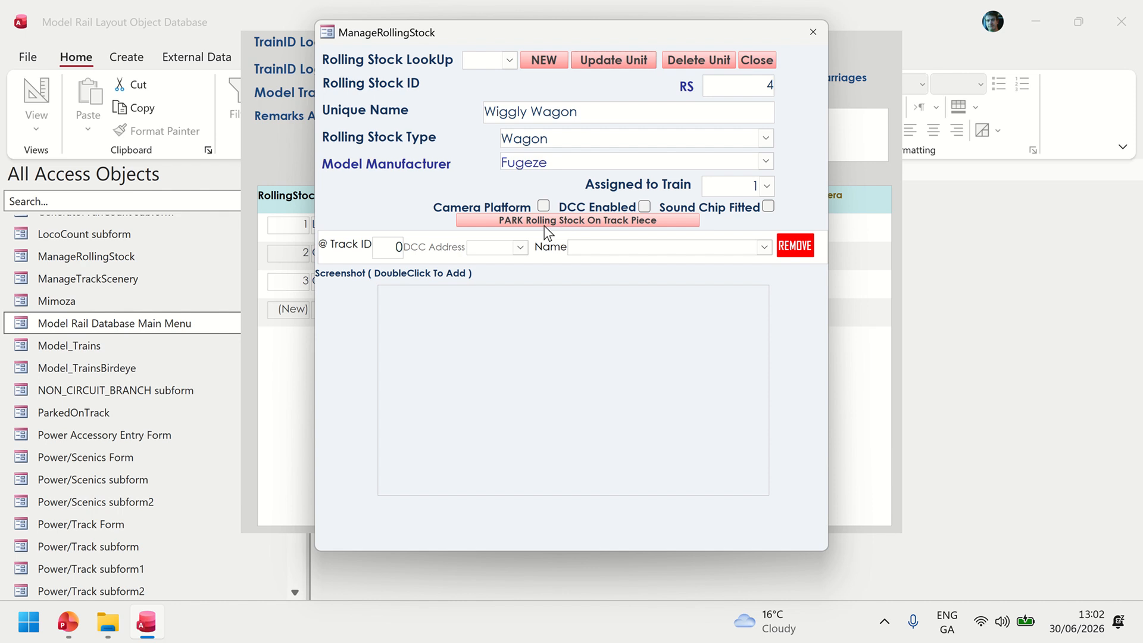
click(753, 60)
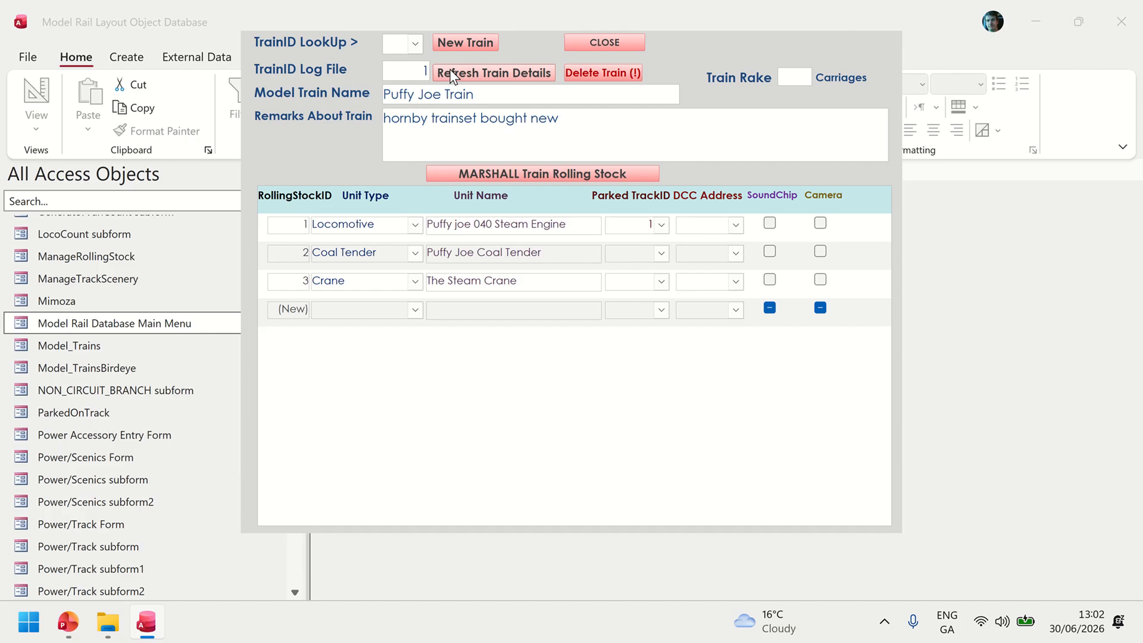
Close and reopen the train setup form to check the Puffy Joe Train's updated rolling stock list and carriage count, and close it
click(615, 43)
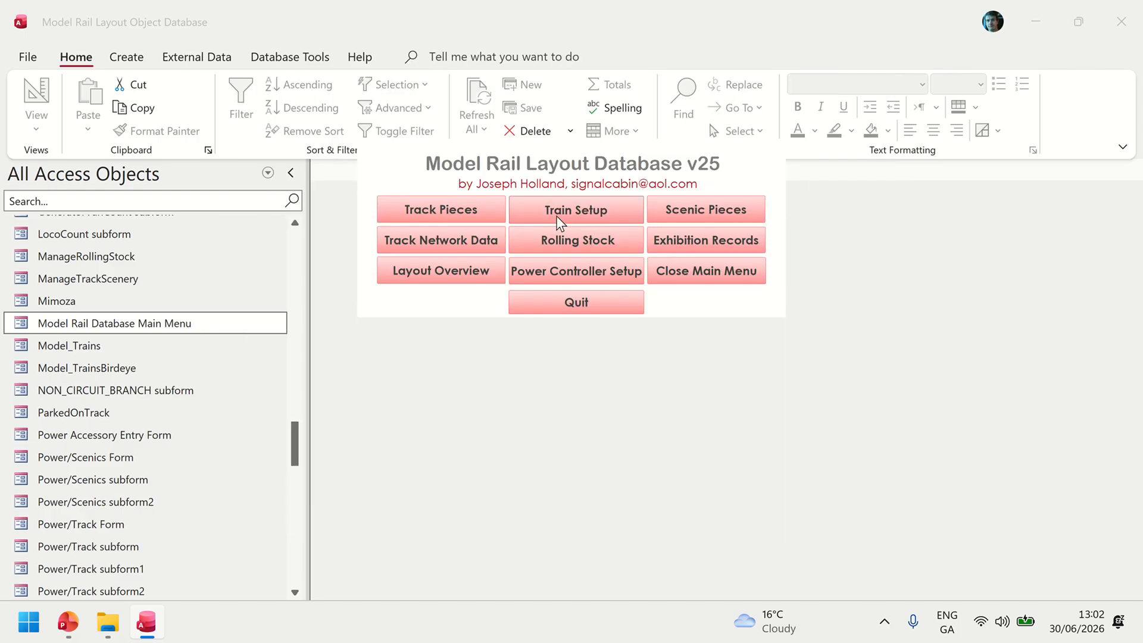
click(559, 220)
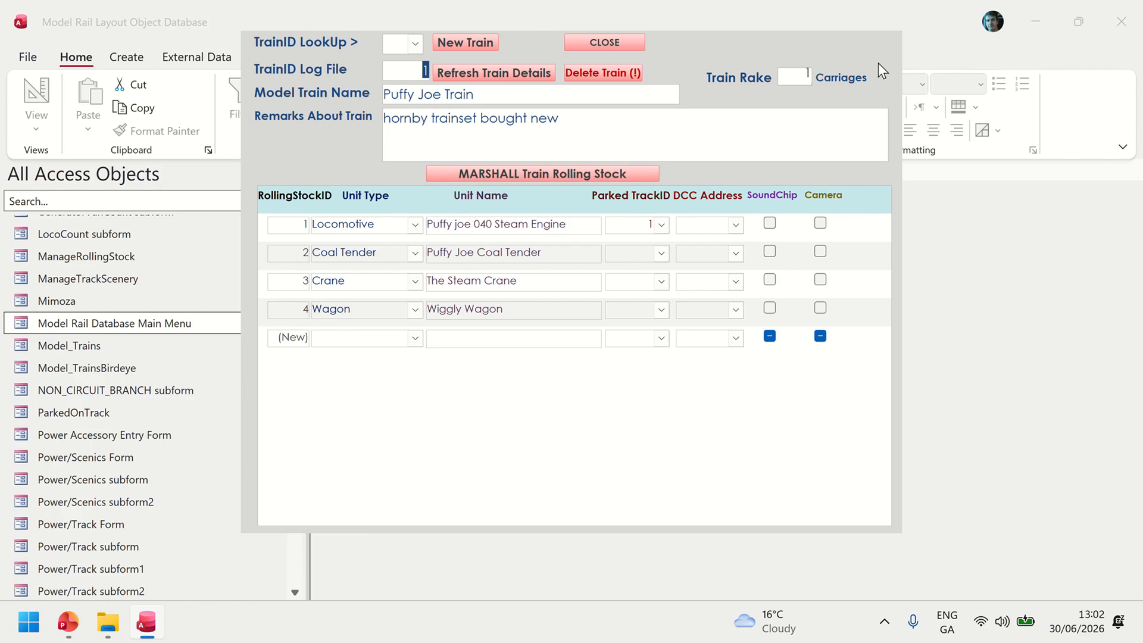
click(607, 43)
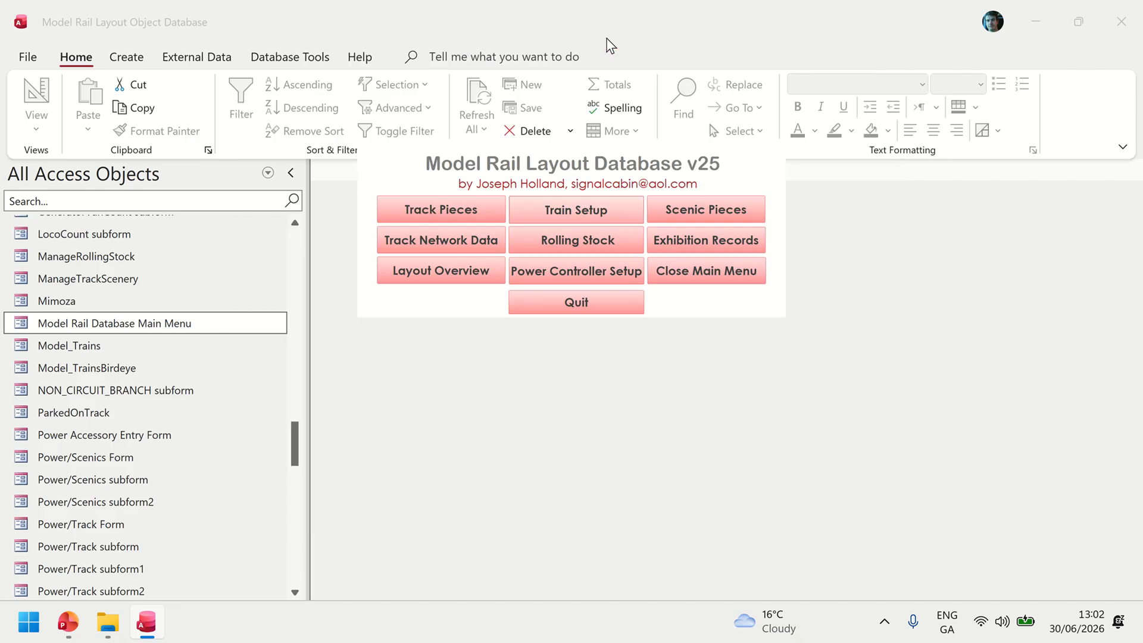
Open the track pieces form and remove the parked Puffy joe 040 Steam Engine from track 1, DC power connector, confirming the deletion
click(462, 200)
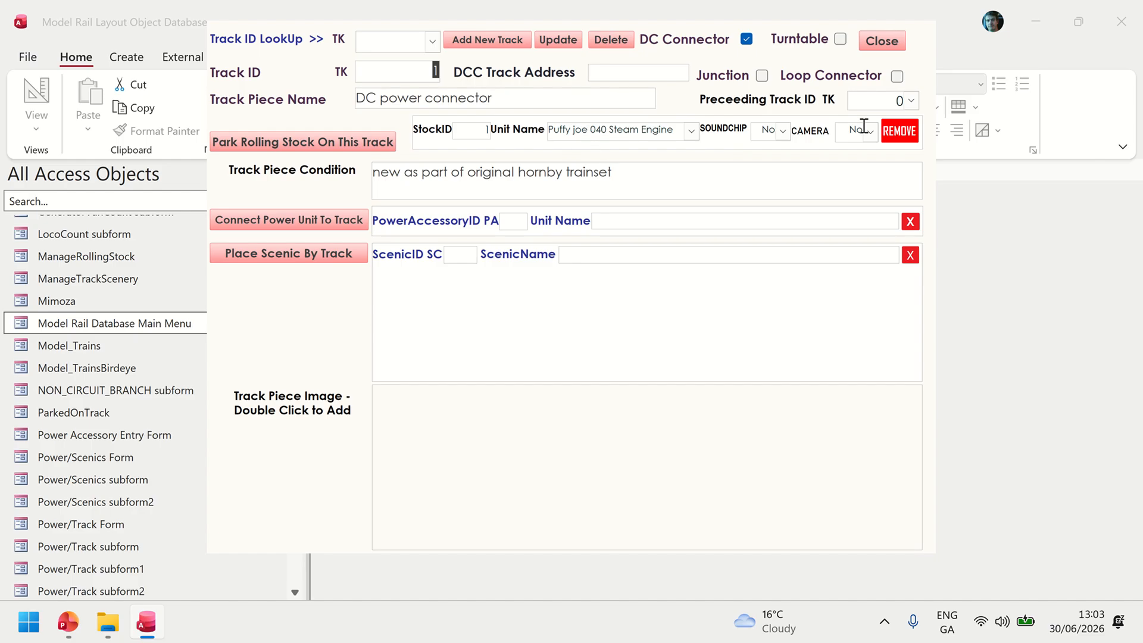
click(900, 131)
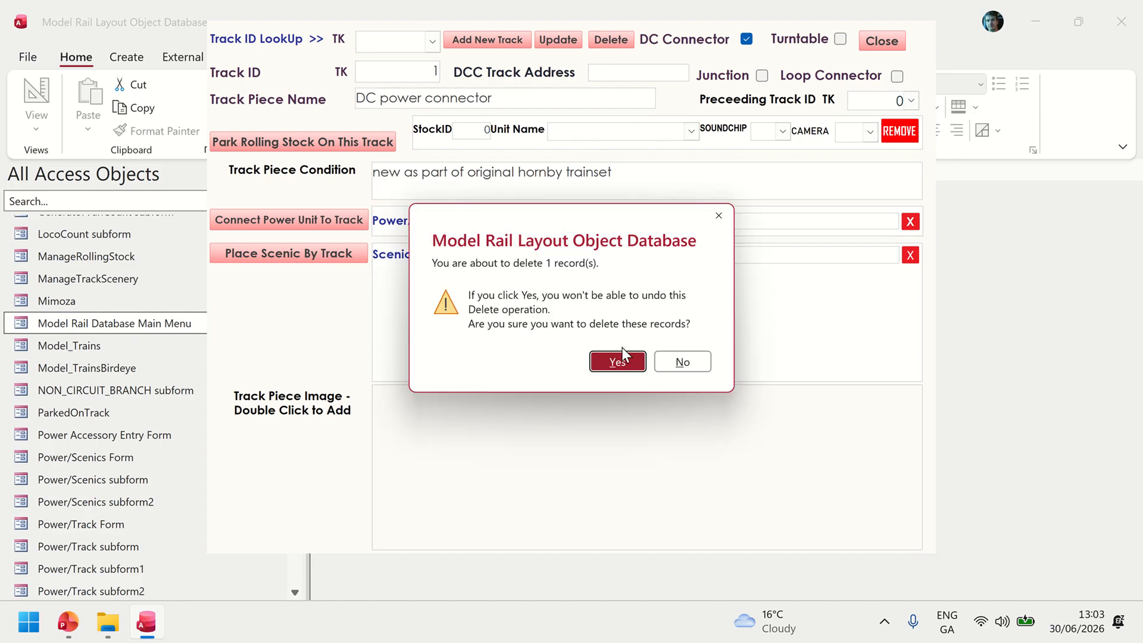
click(622, 362)
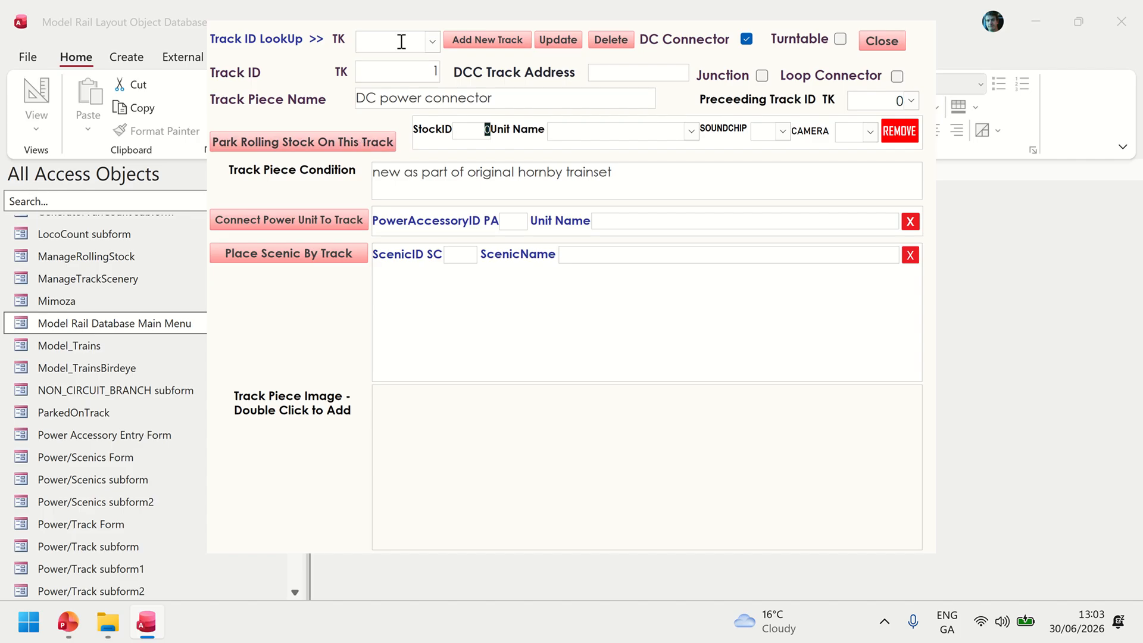
Park rolling stock 1, Puffy joe 040 Steam Engine, on track 3, Radius 3 Track piece A, and close the track pieces form
click(431, 42)
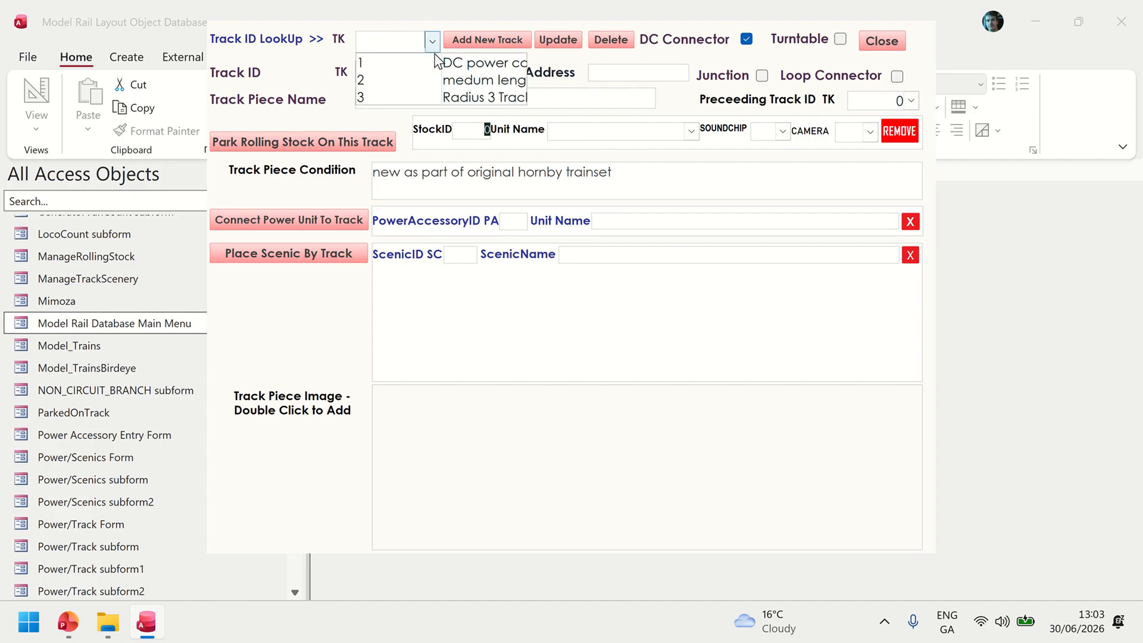
click(408, 99)
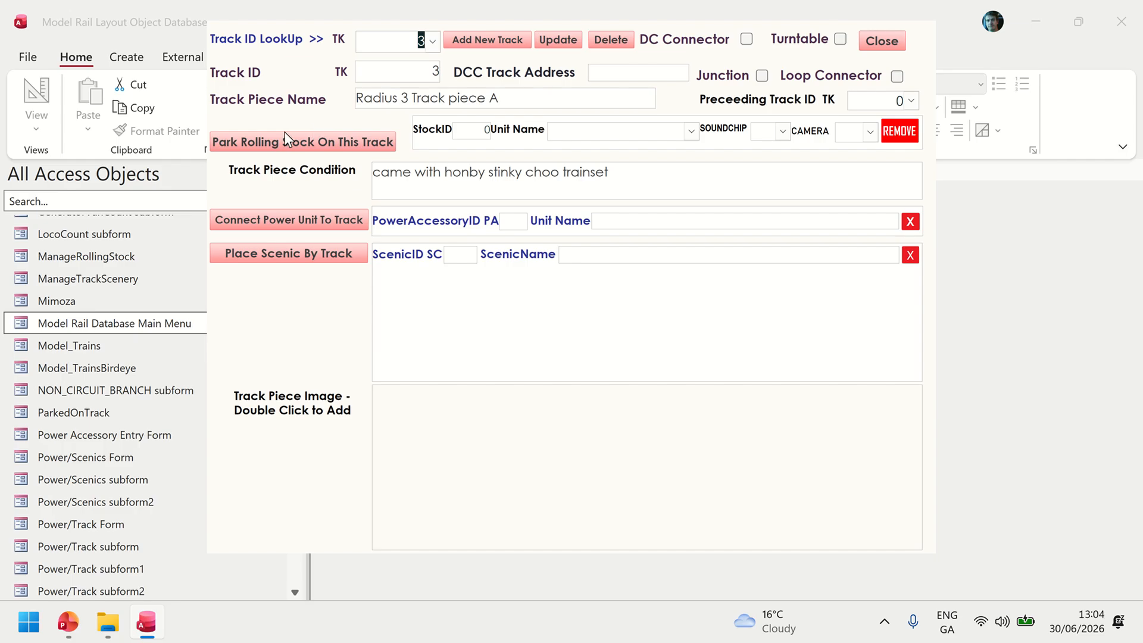
click(311, 146)
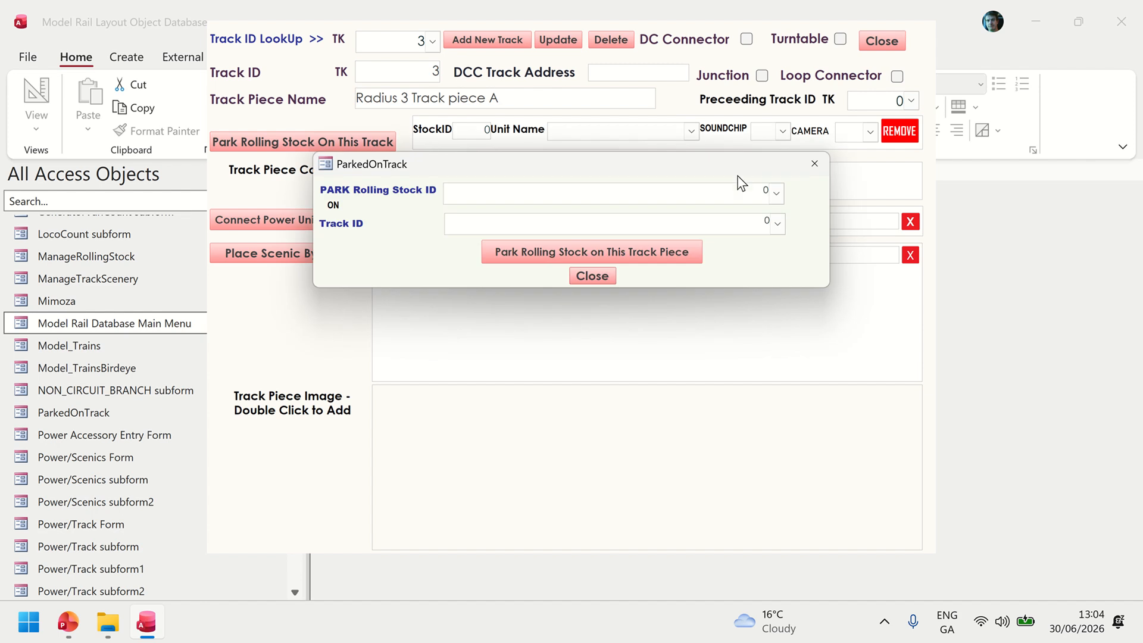
click(775, 192)
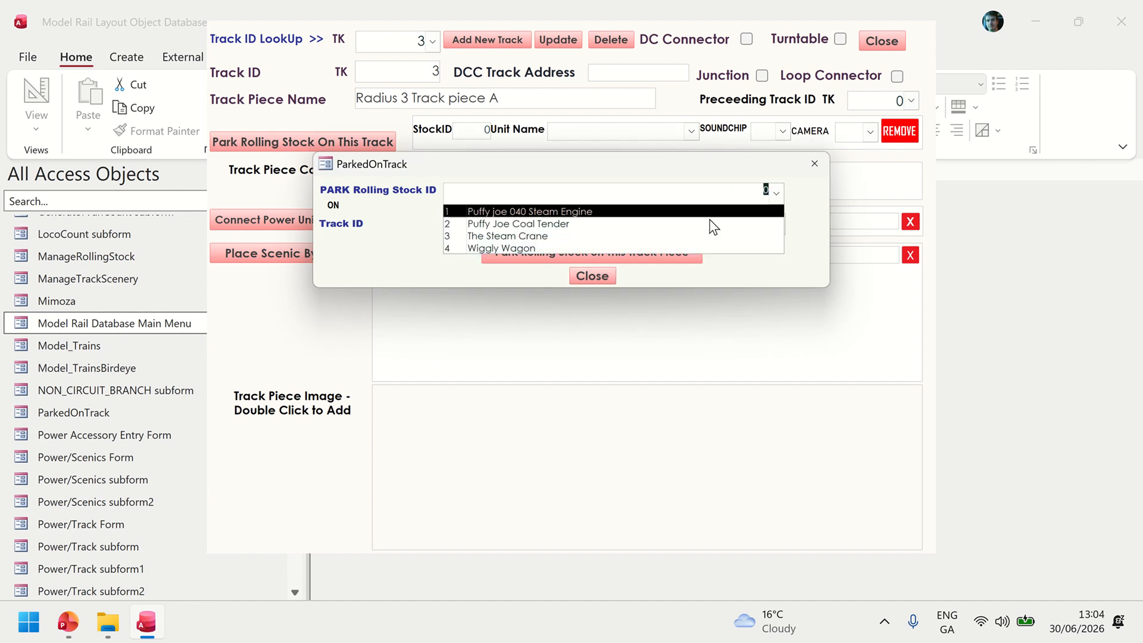
click(588, 210)
click(777, 224)
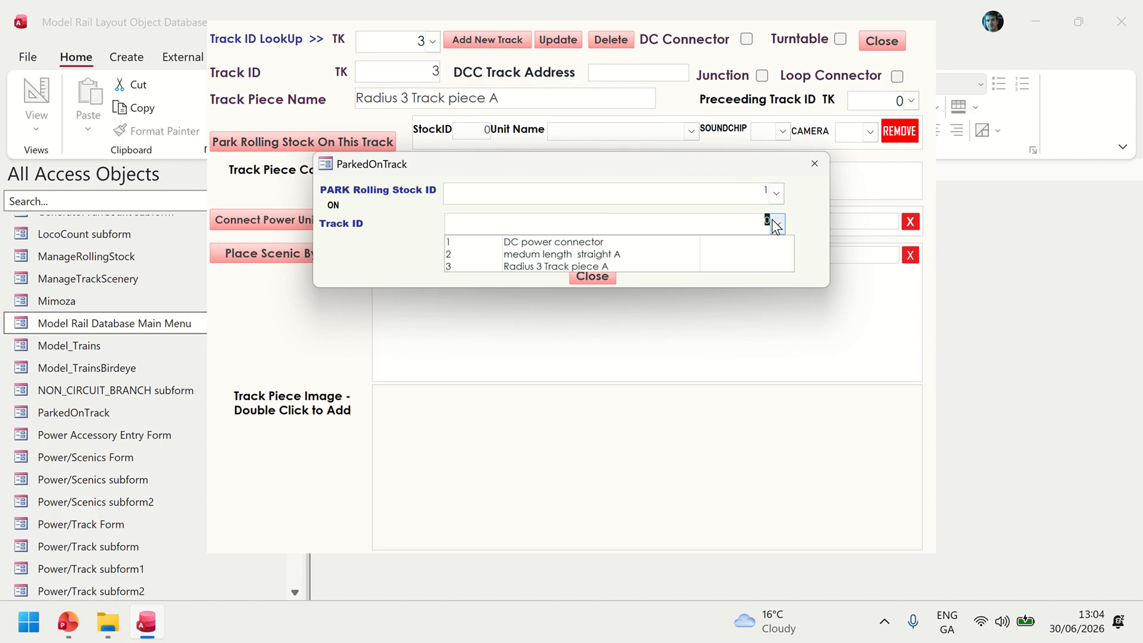
click(615, 259)
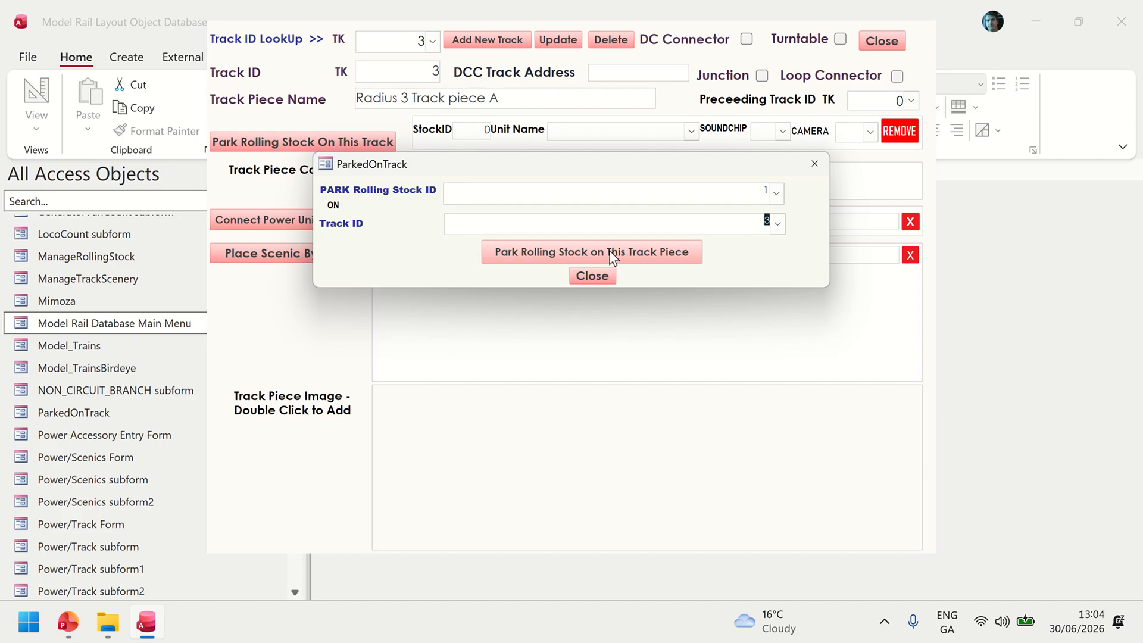
click(609, 250)
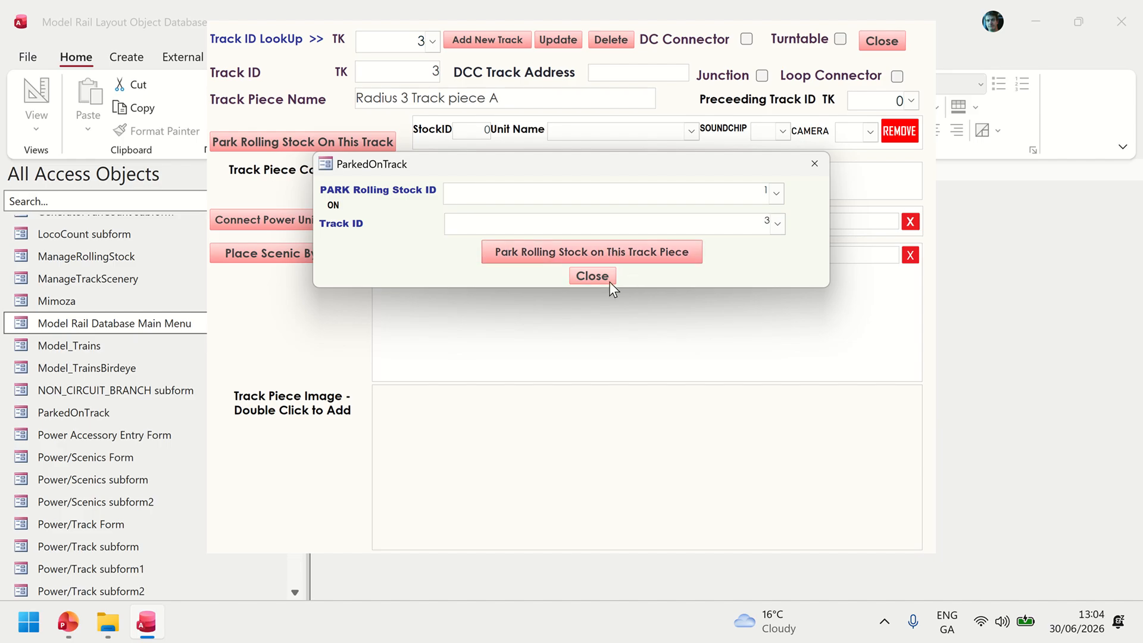
click(595, 276)
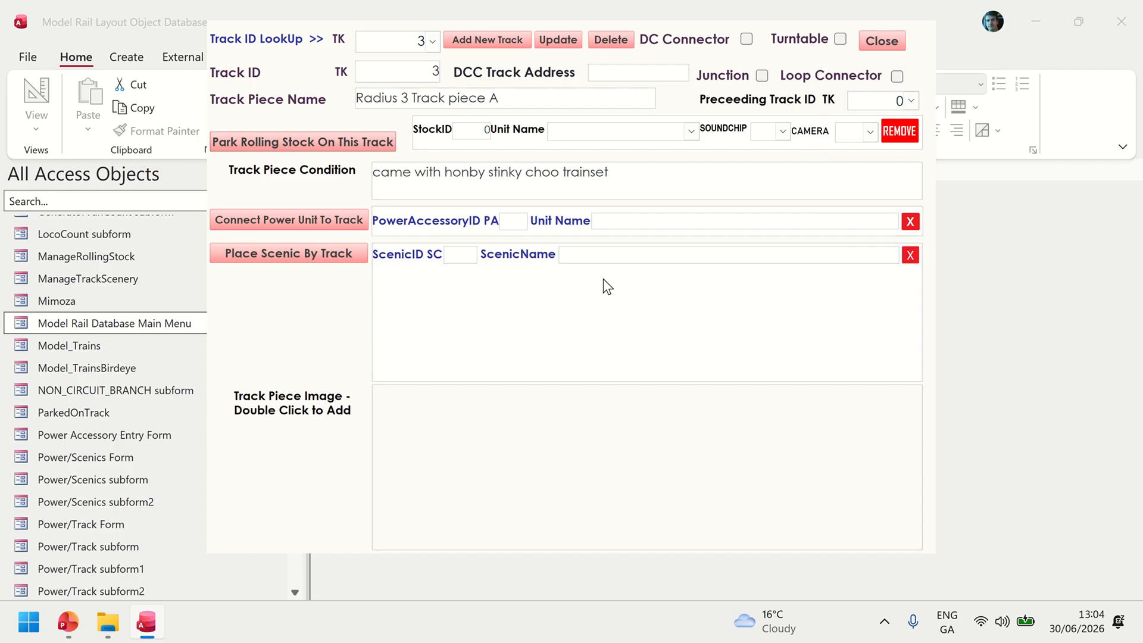
click(900, 38)
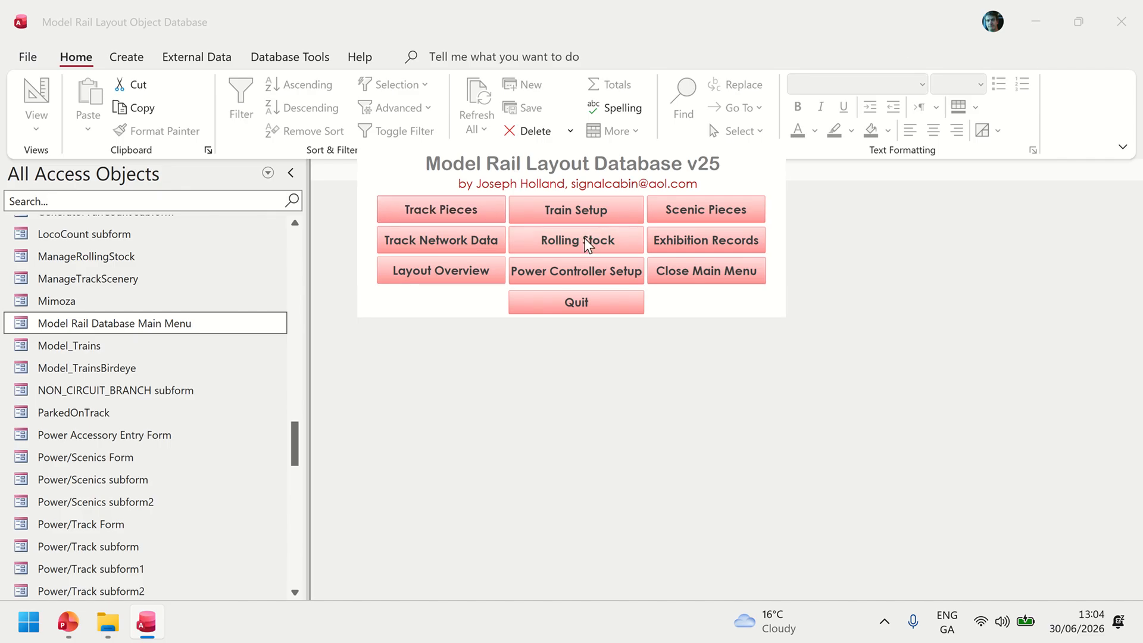
Look up The Steam Crane in the rolling stock form and select it as the unit to park on a track piece
click(584, 237)
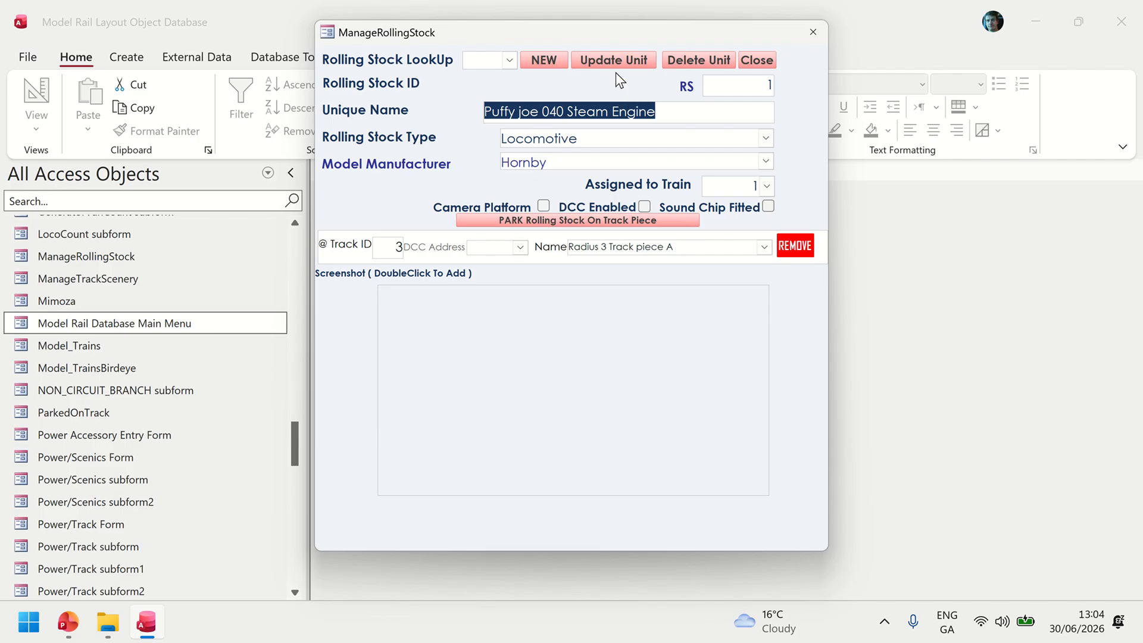
click(509, 60)
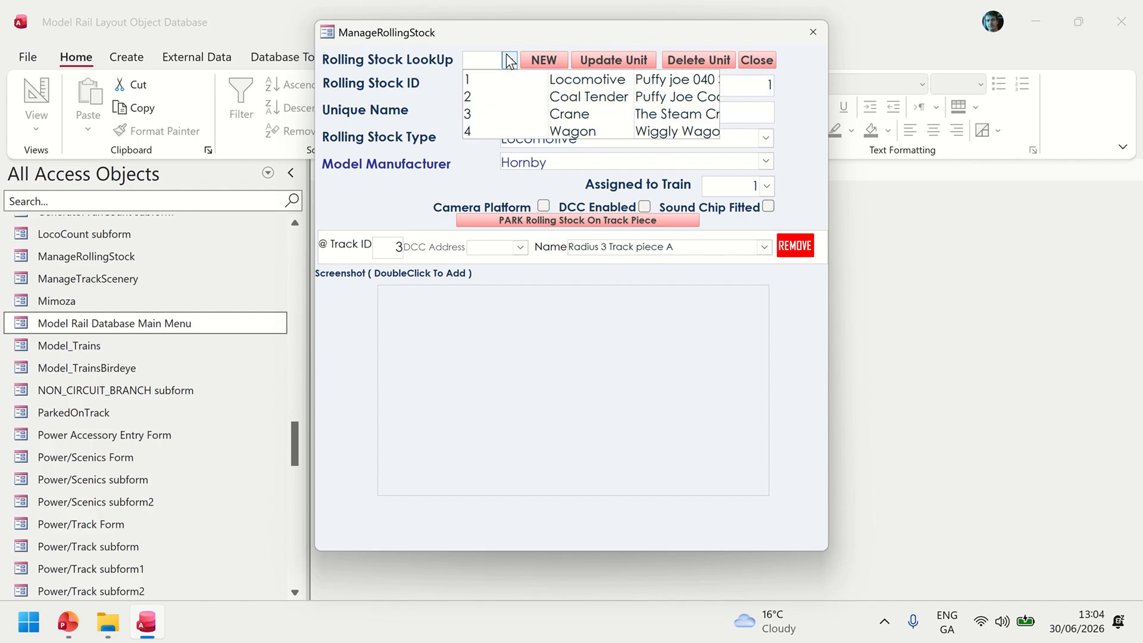
click(527, 113)
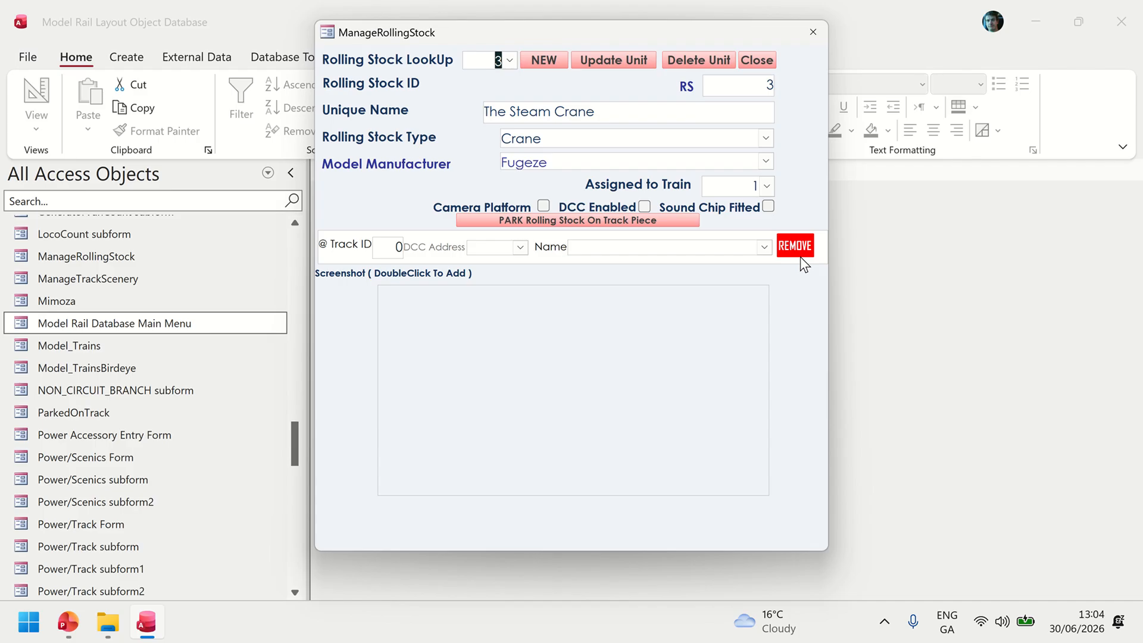
click(600, 221)
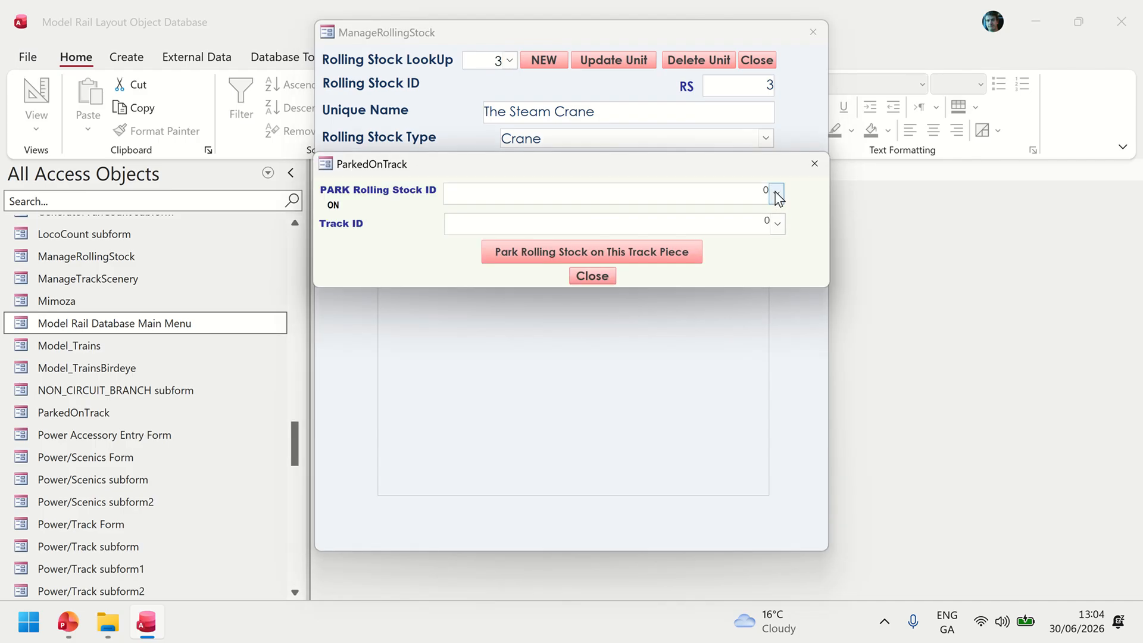
click(776, 193)
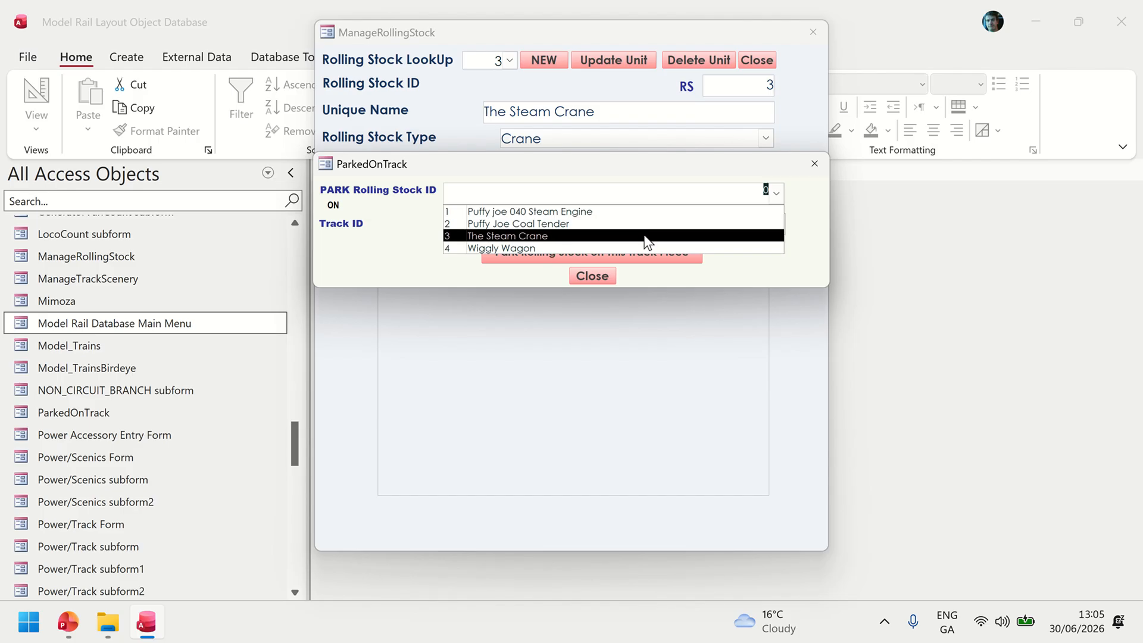
click(645, 236)
Try to park the steam crane on track 3, Radius 3 Track piece A
click(775, 222)
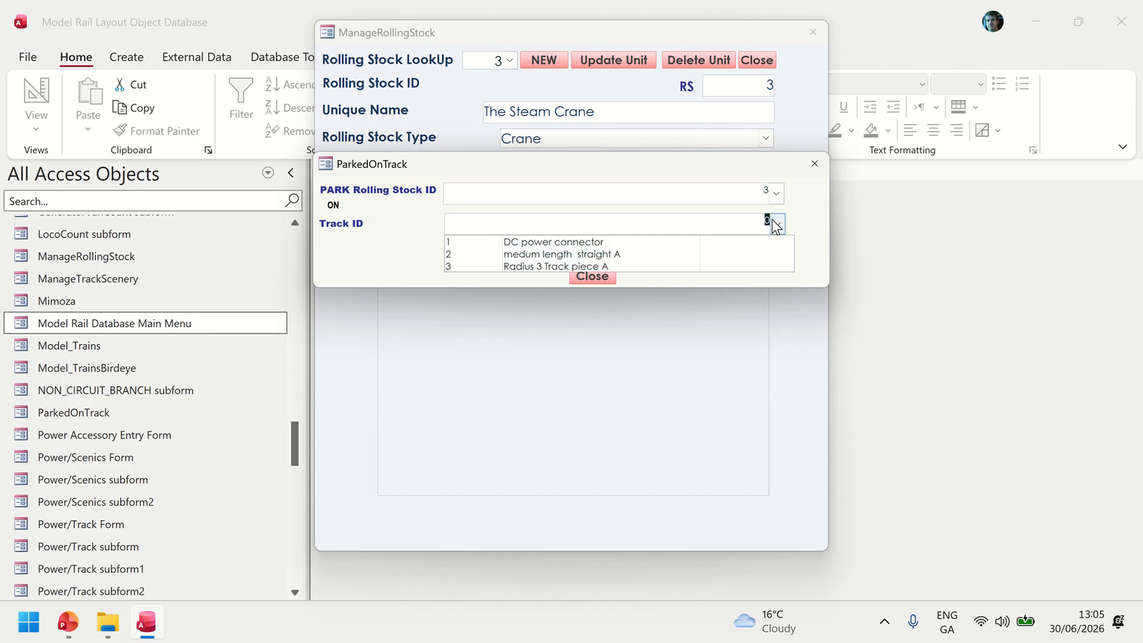
click(662, 267)
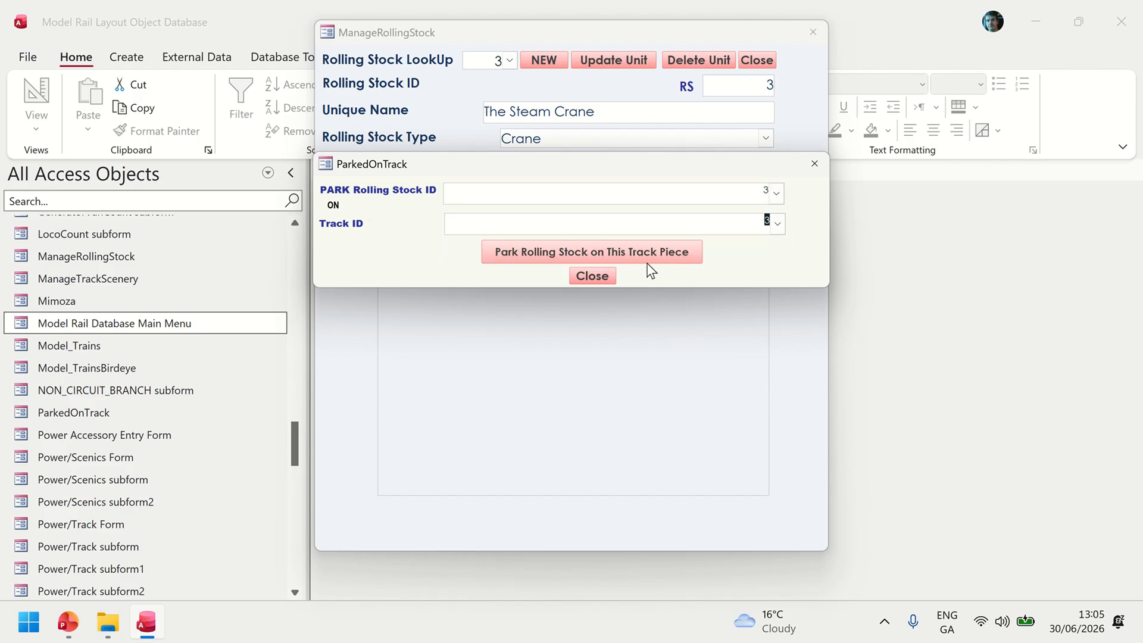
click(598, 249)
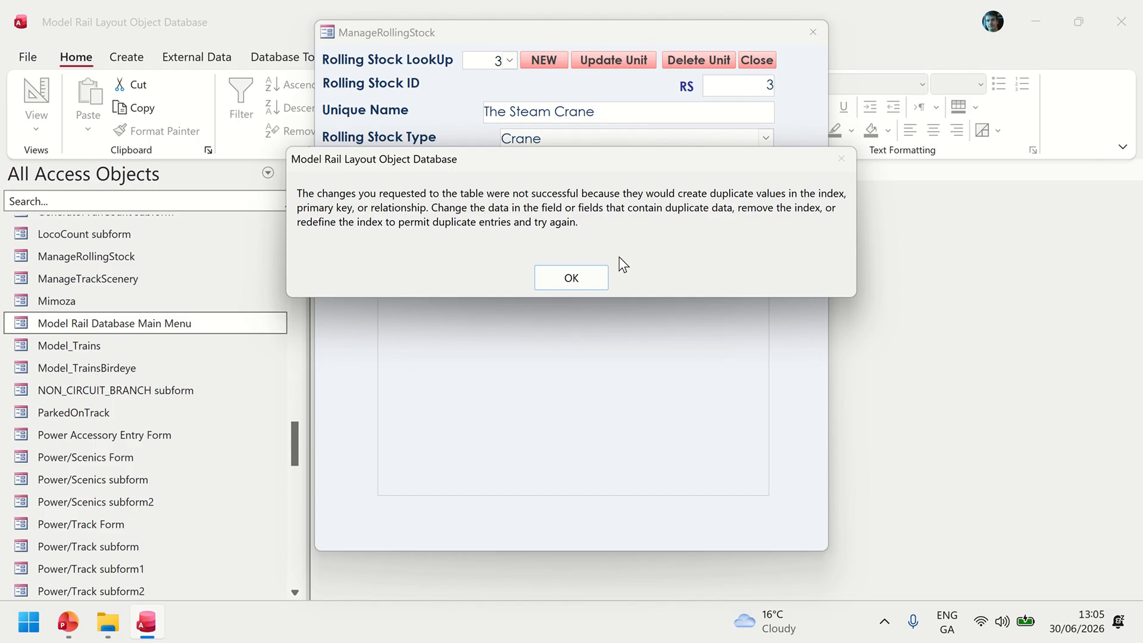
click(565, 278)
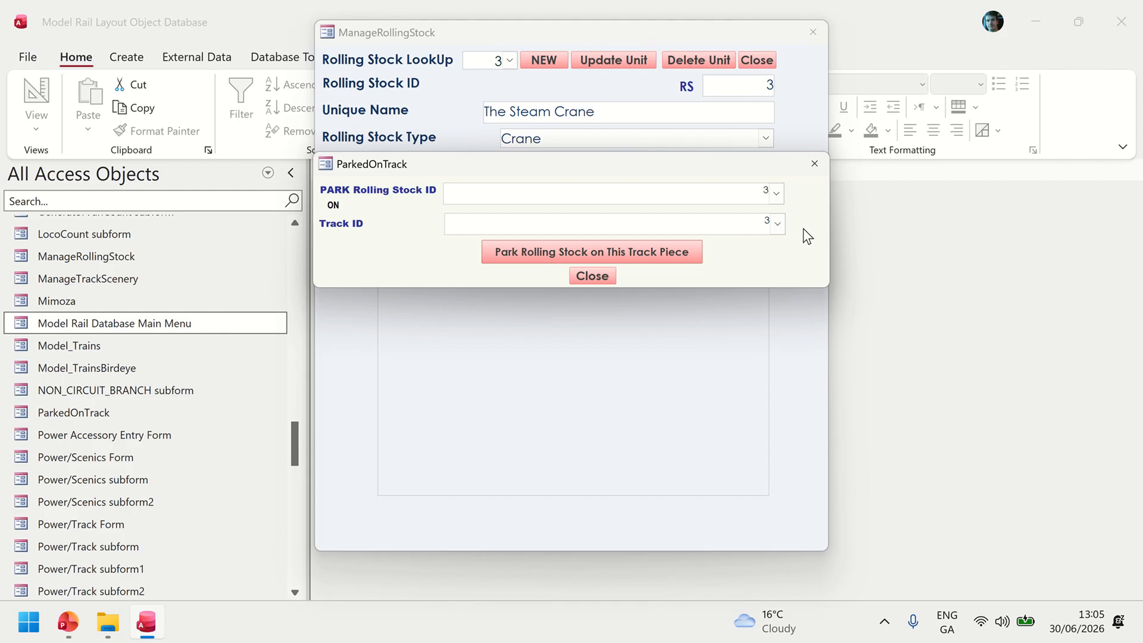
Park the steam crane on track 2, medum length straight A, and close the parking and rolling stock forms
click(780, 228)
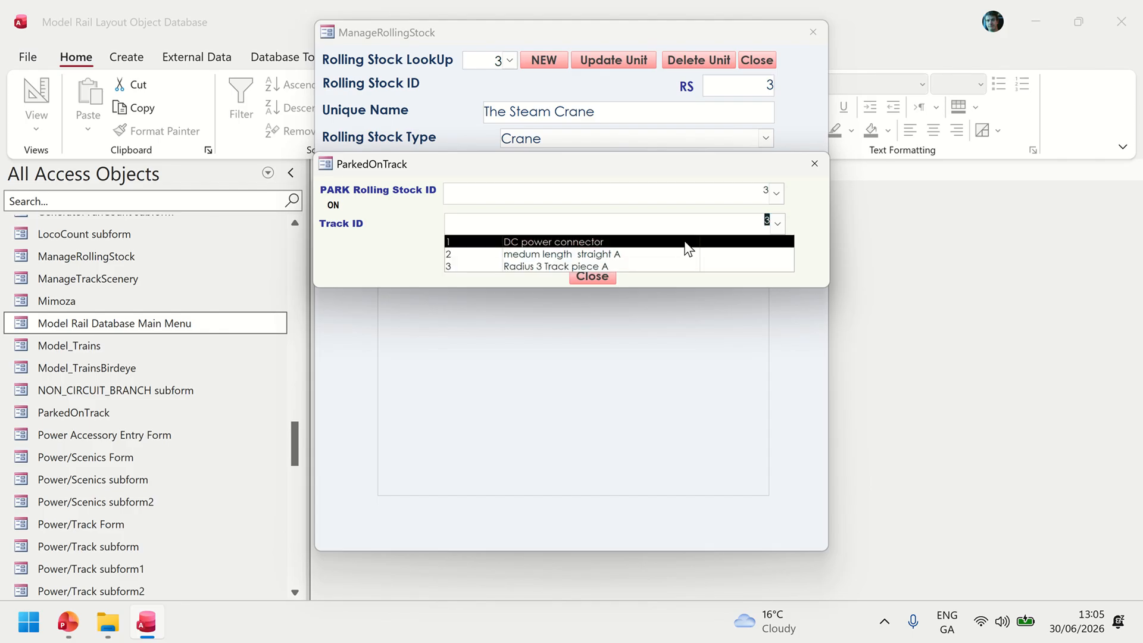
click(671, 256)
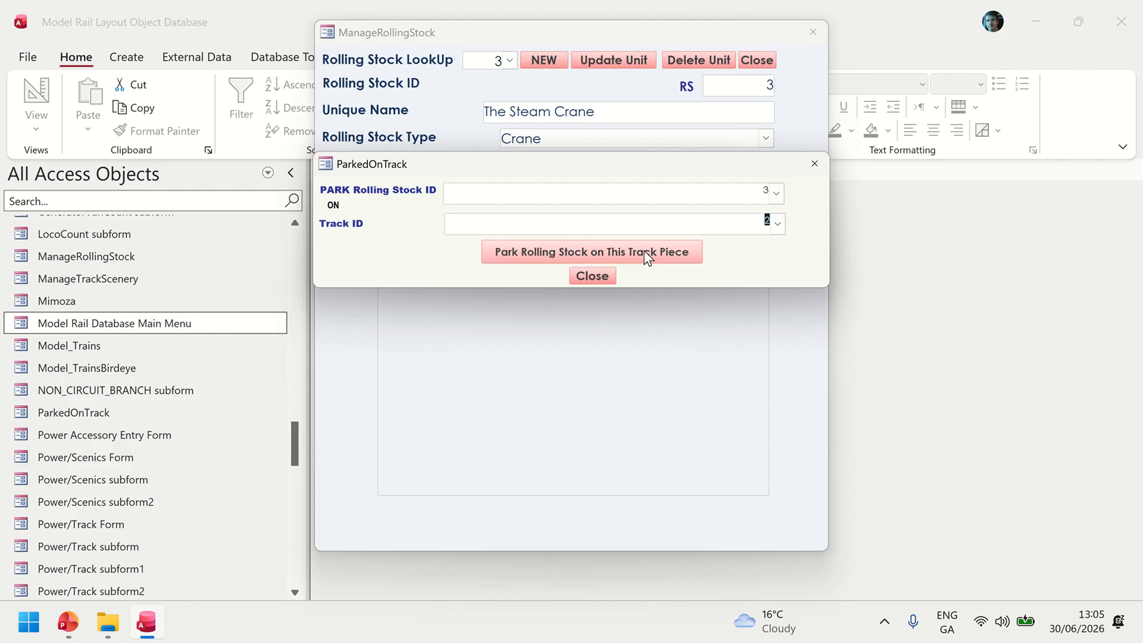
click(644, 250)
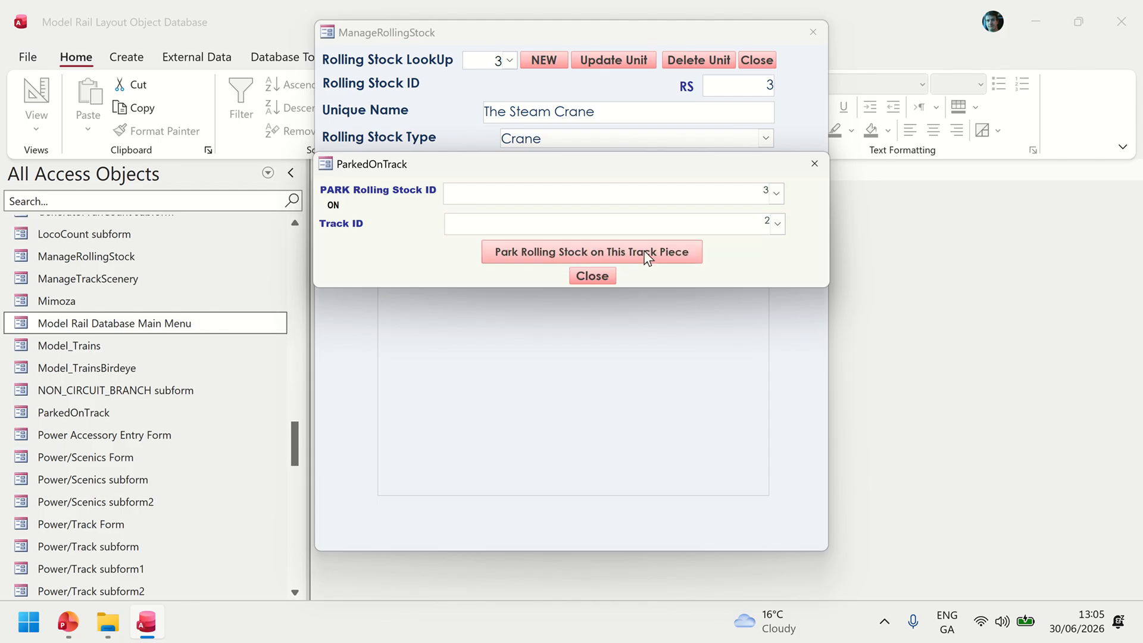
click(584, 276)
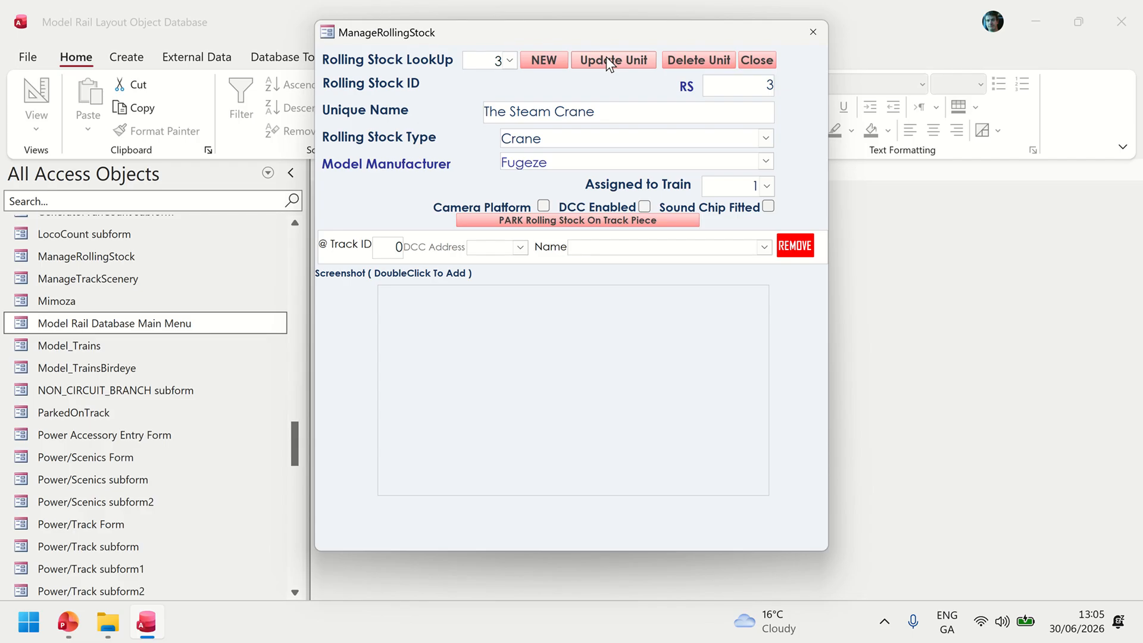
click(756, 60)
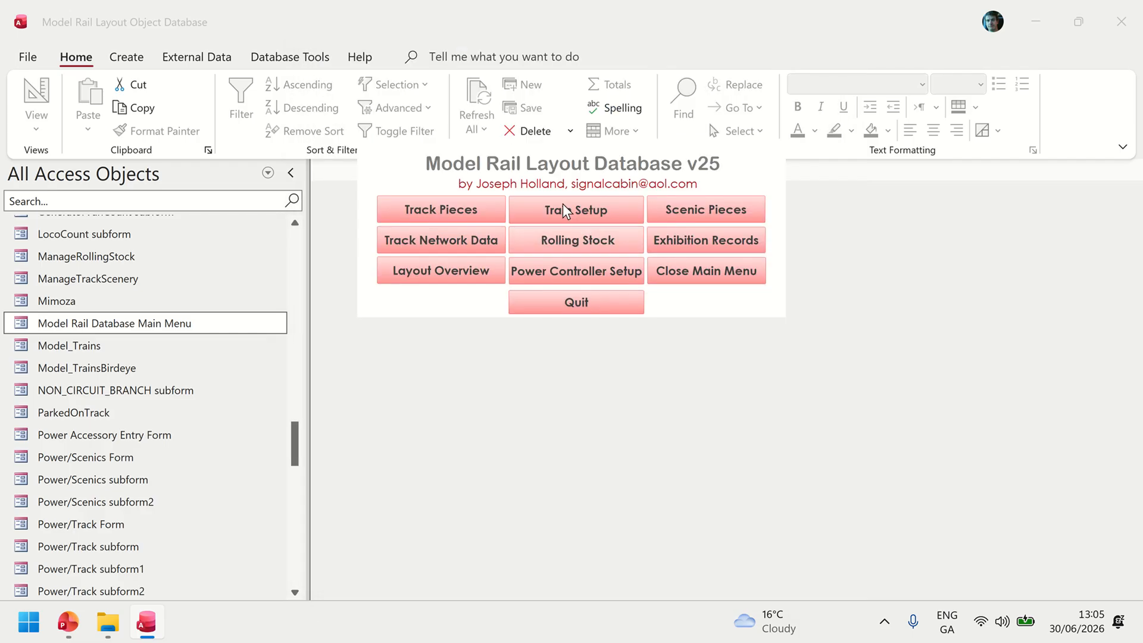
Reopen the steam crane's rolling stock record to check which track piece it is parked on, and close the form
click(566, 237)
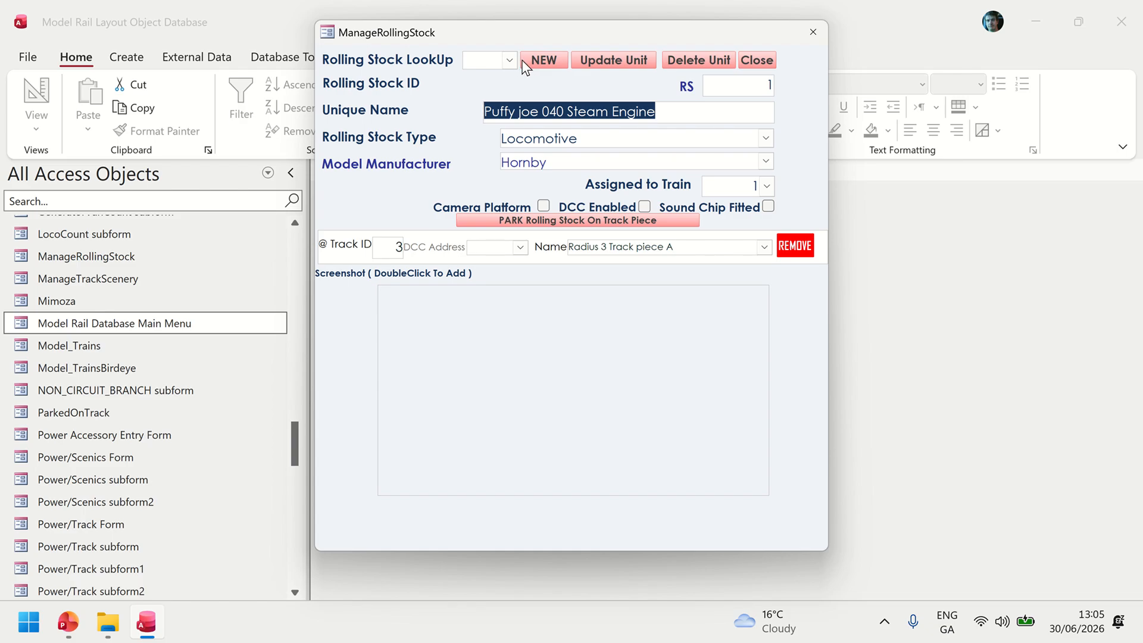
click(509, 60)
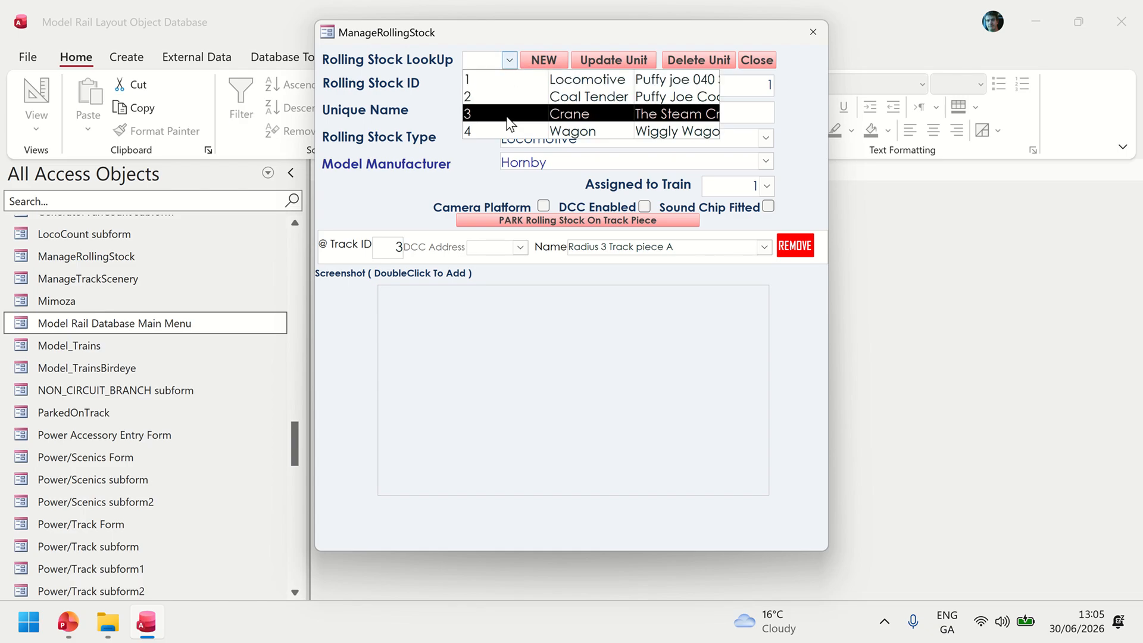
click(507, 117)
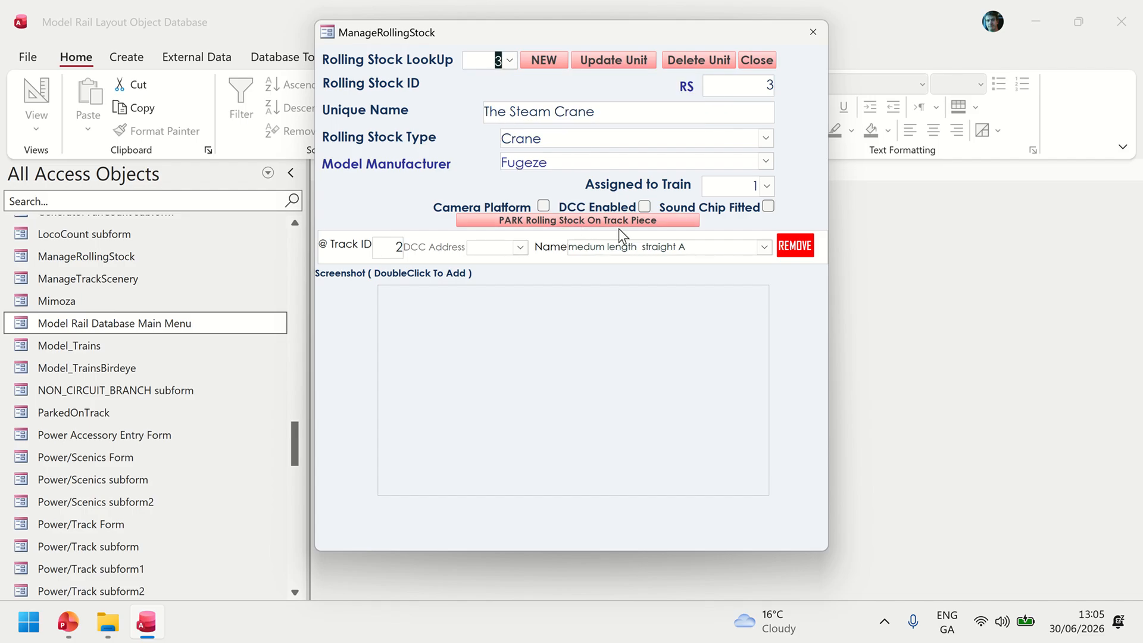
click(756, 58)
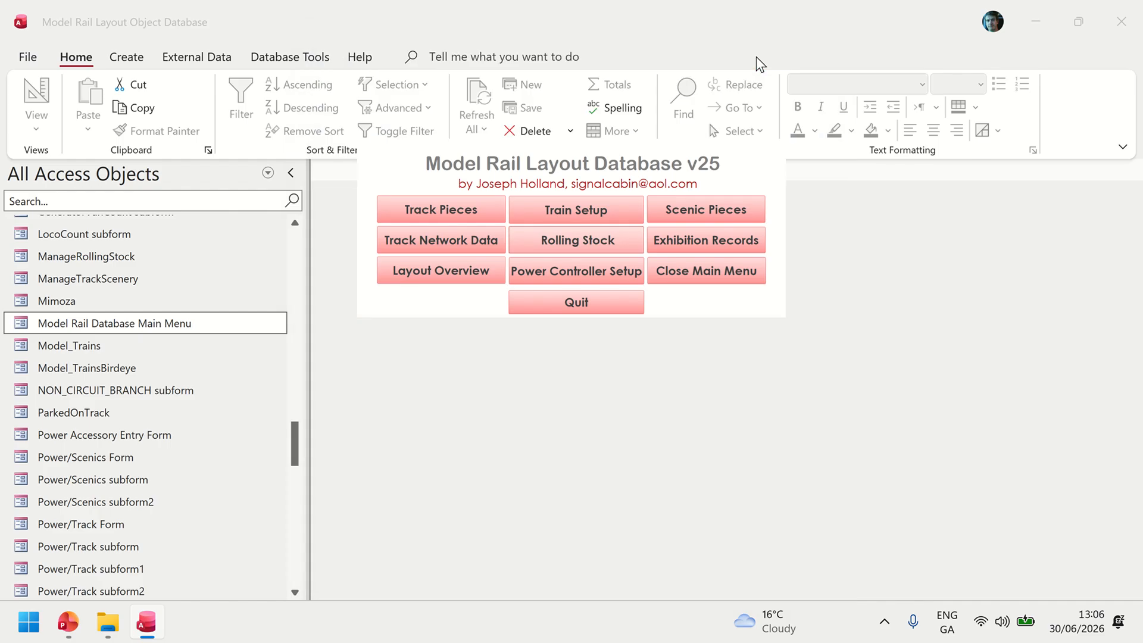
Quit the model rail layout database
click(573, 307)
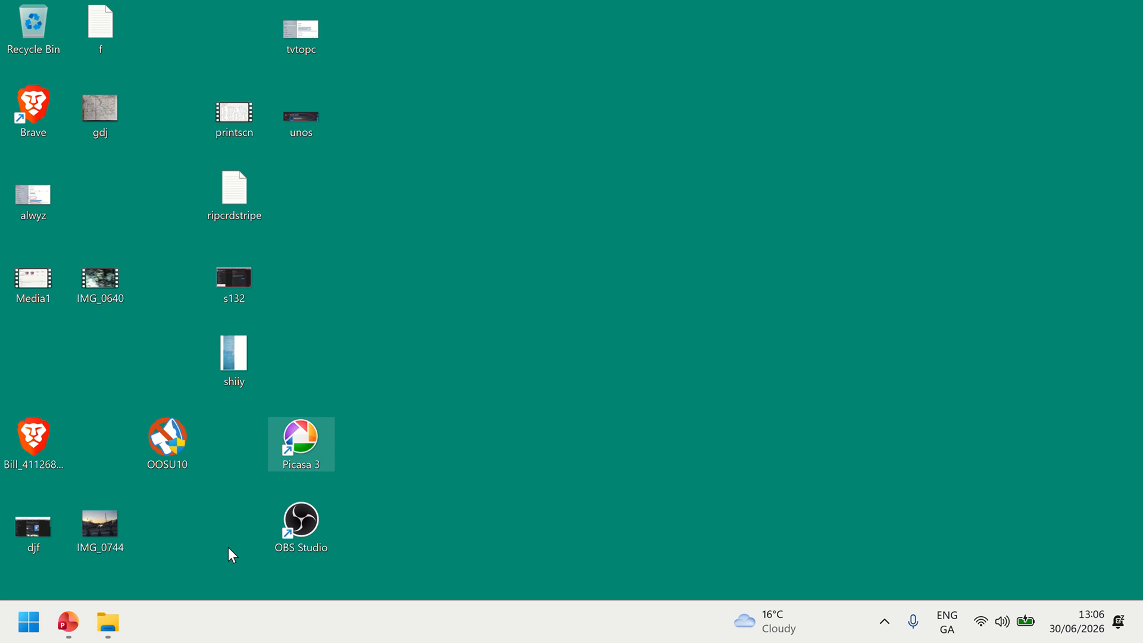
mouse_move(641, 7)
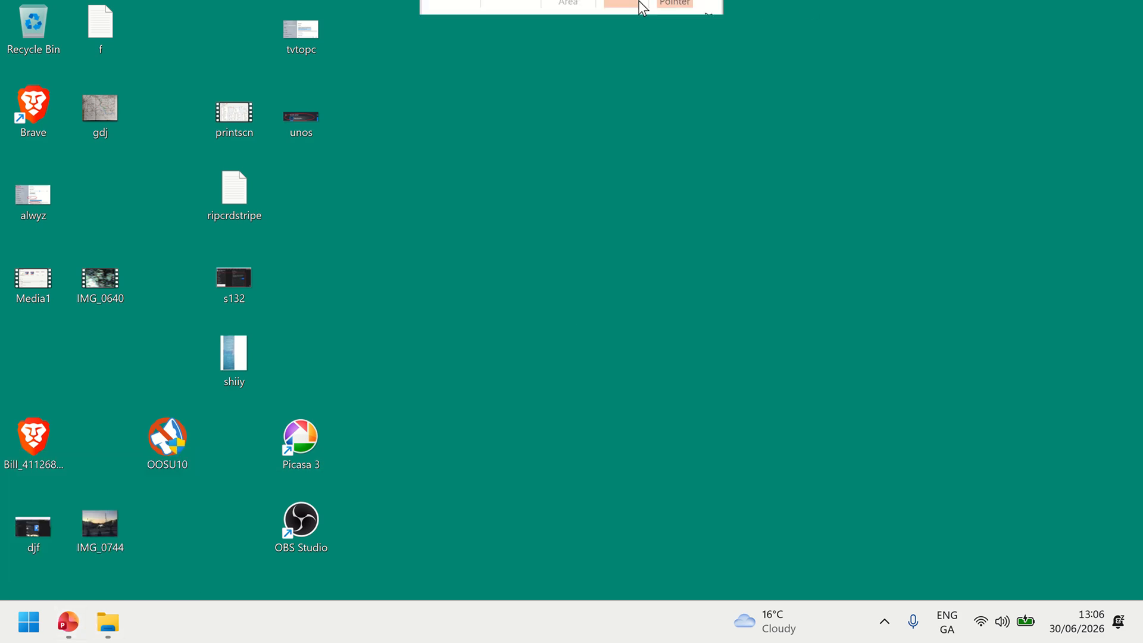